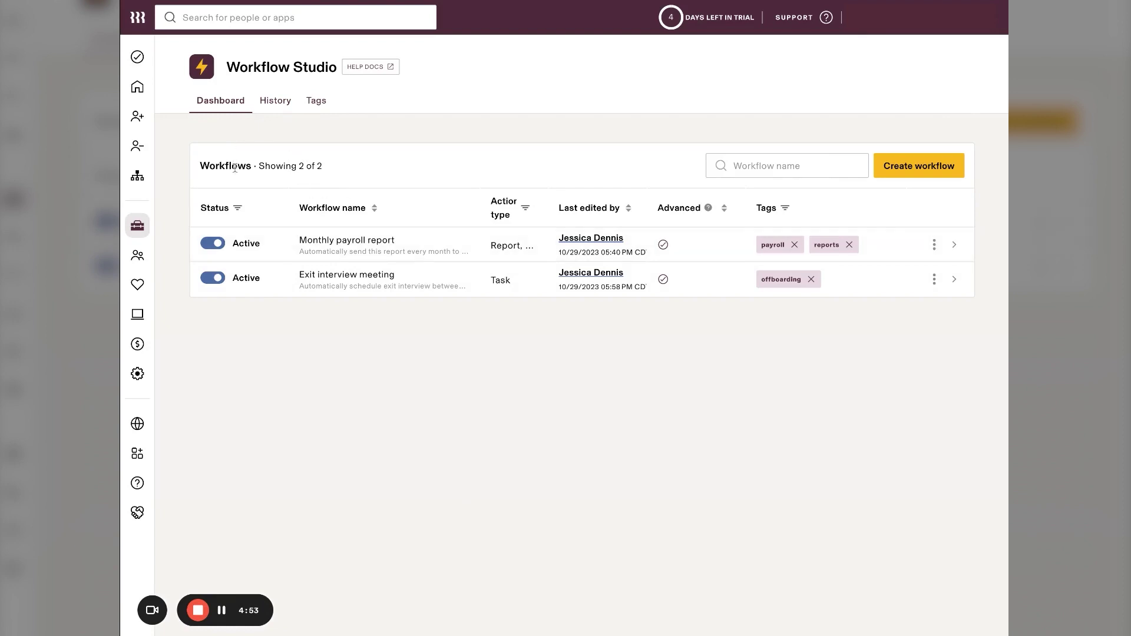
Start a new workflow and scroll through the Featured recipes gallery
left_click(925, 166)
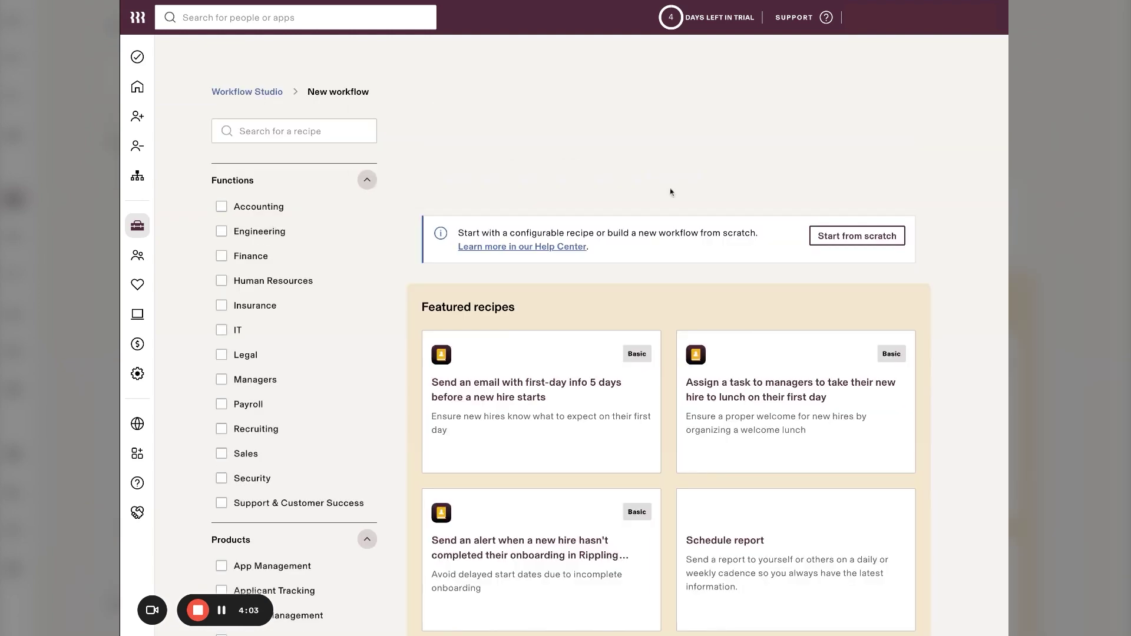
scroll(554, 216, "down", 3)
scroll(554, 213, "up", 3)
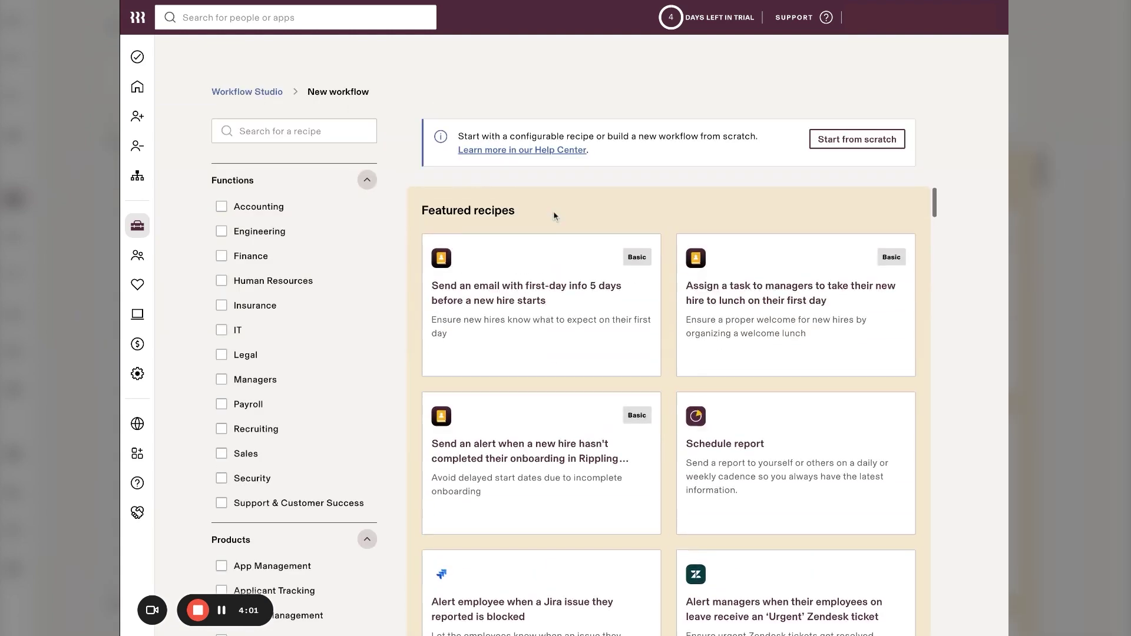
scroll(1006, 184, "down", 2)
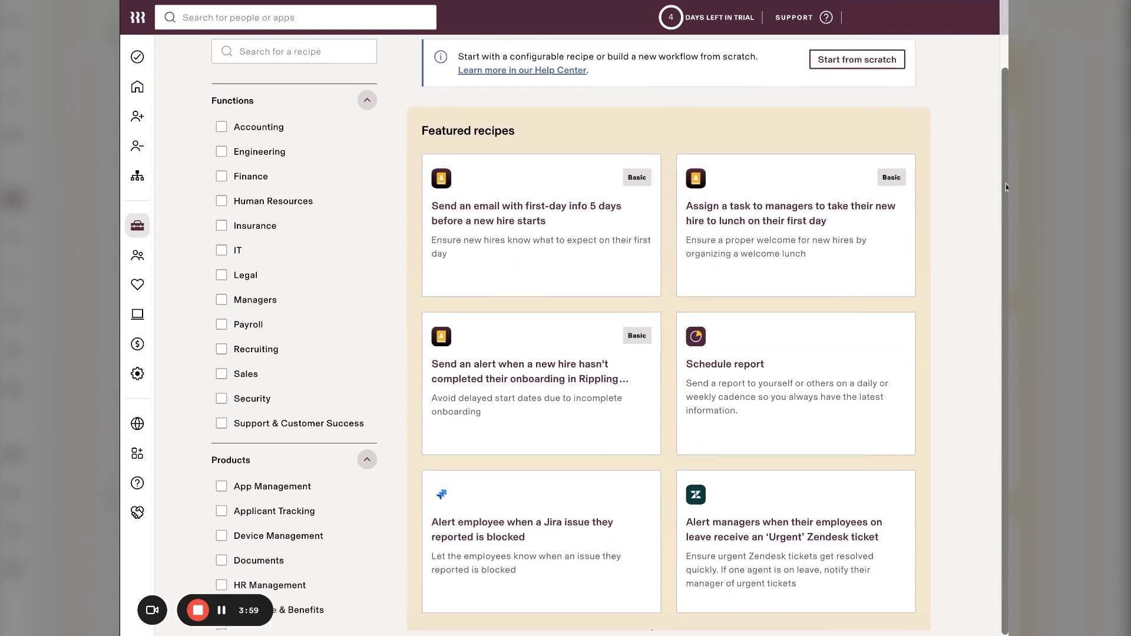
scroll(848, 288, "down", 5)
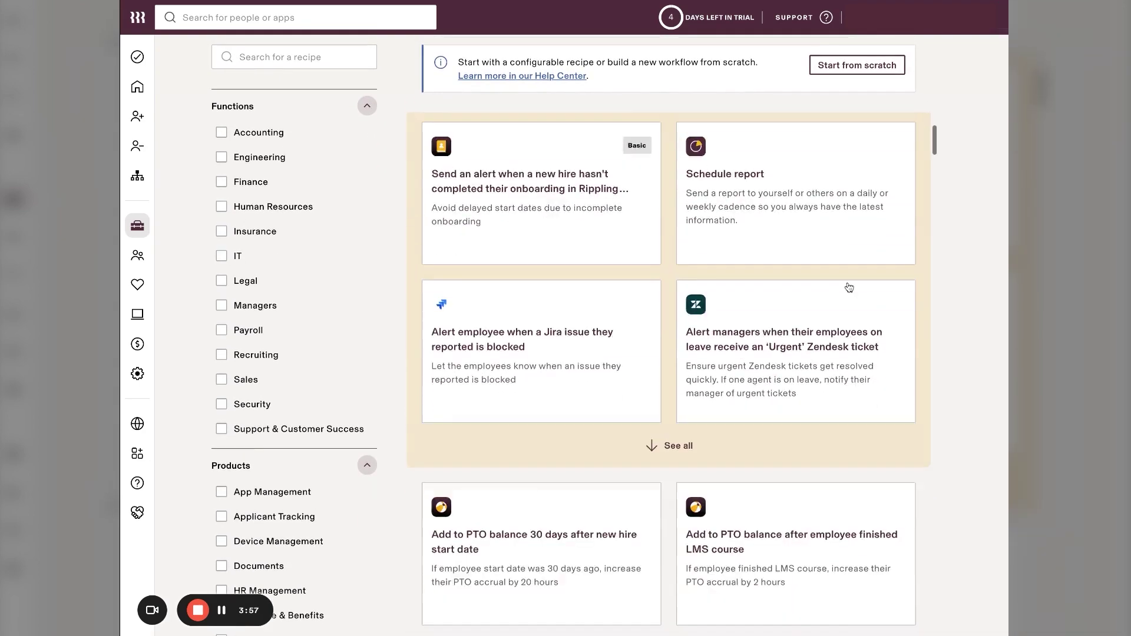
scroll(849, 288, "down", 5)
scroll(848, 287, "down", 2)
scroll(849, 288, "up", 3)
scroll(849, 288, "up", 5)
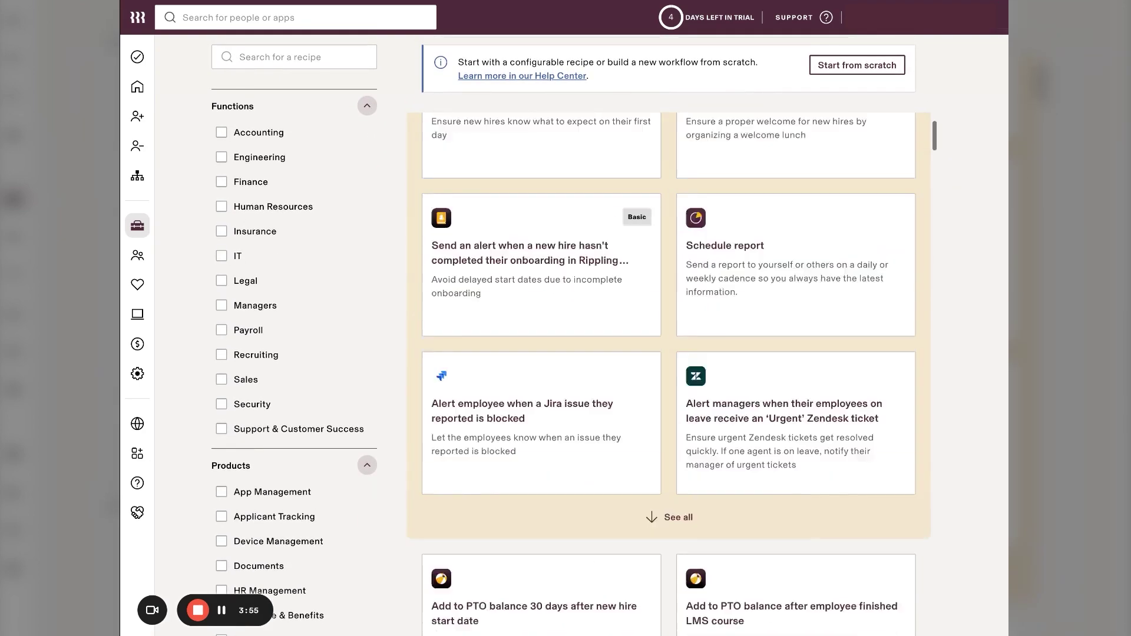
scroll(848, 288, "up", 5)
scroll(849, 287, "up", 2)
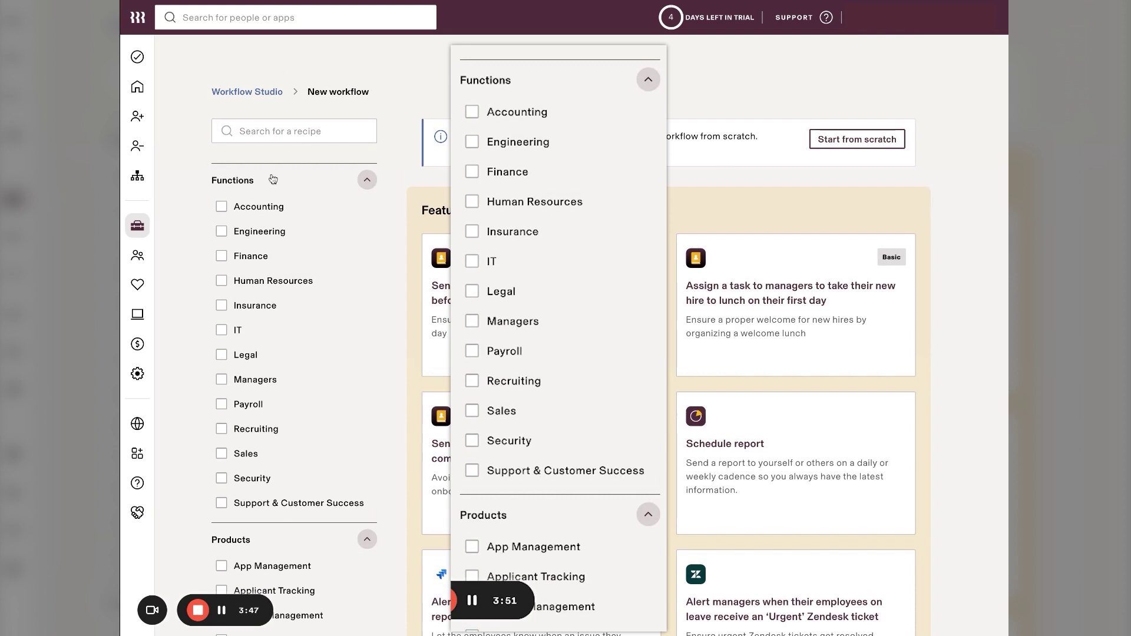
left_click(267, 131)
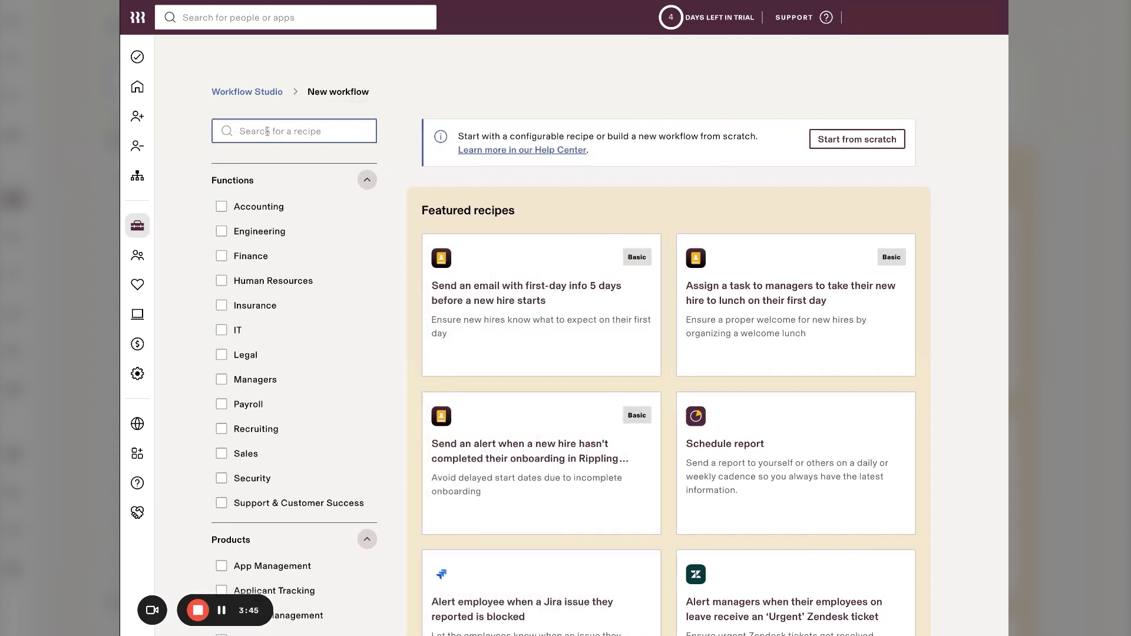
Filter recipes to Human Resources and open the new-hire incomplete-onboarding alert recipe
left_click(224, 282)
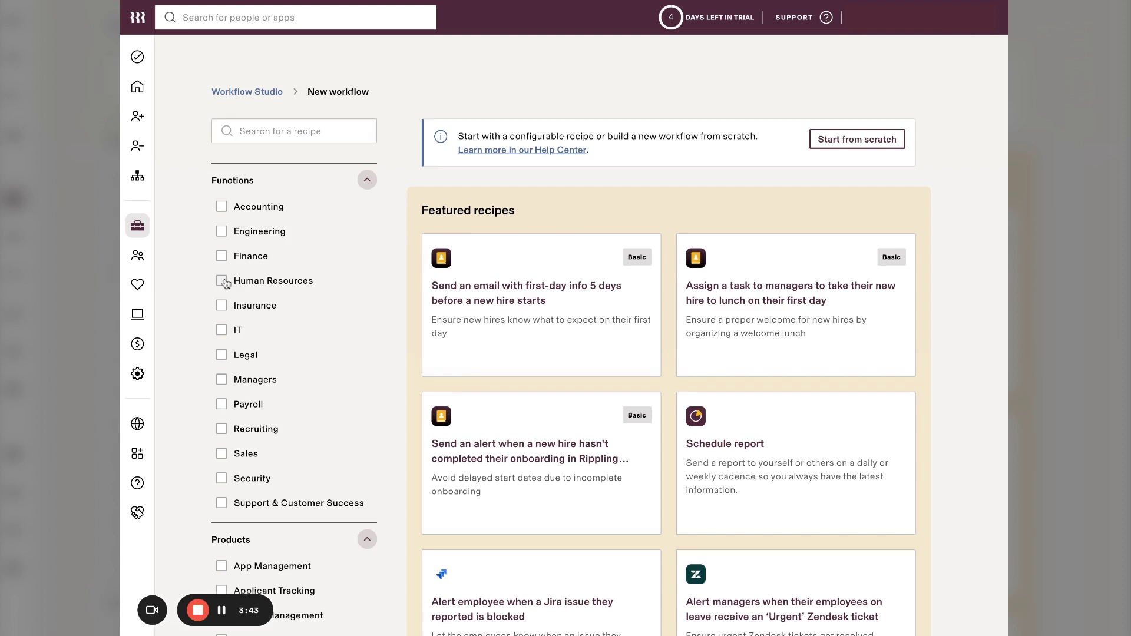
left_click(224, 282)
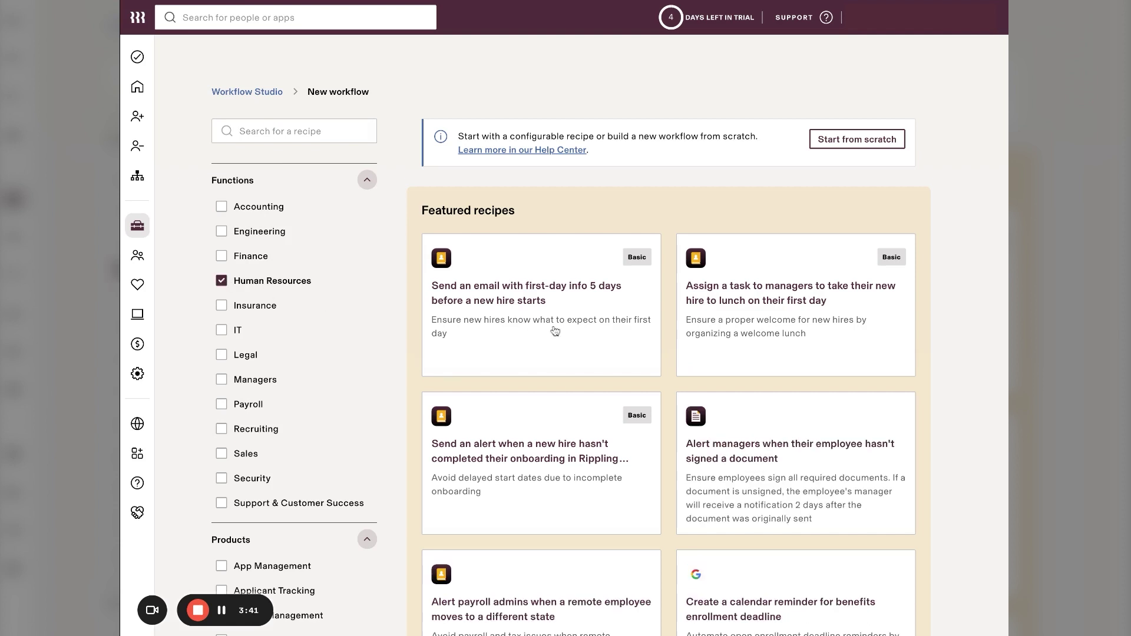
scroll(555, 331, "down", 2)
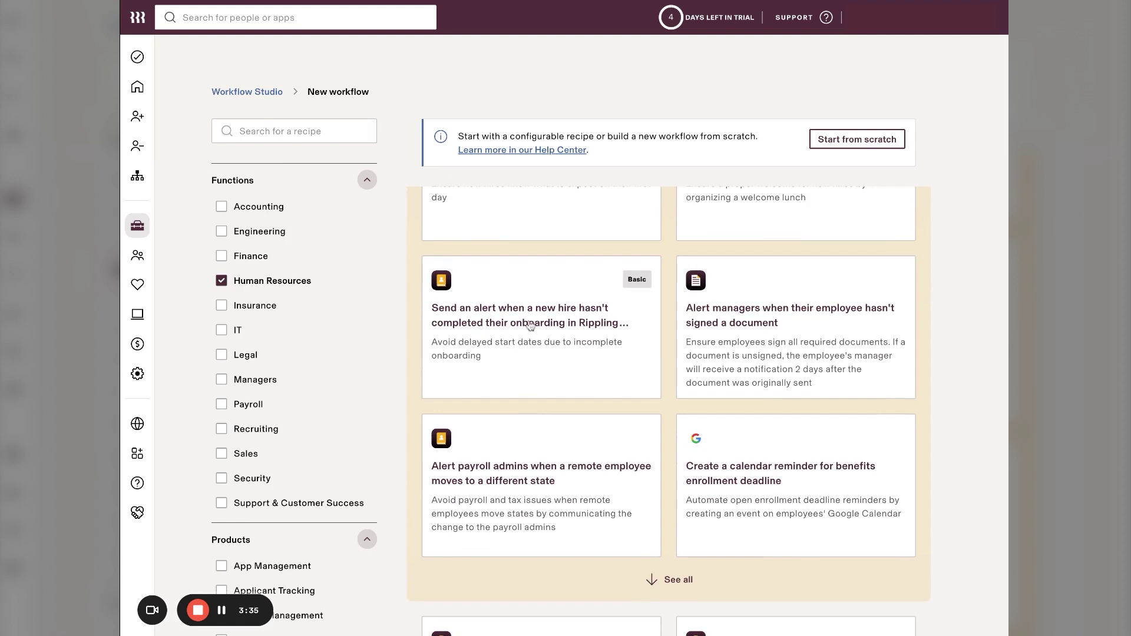
left_click(604, 336)
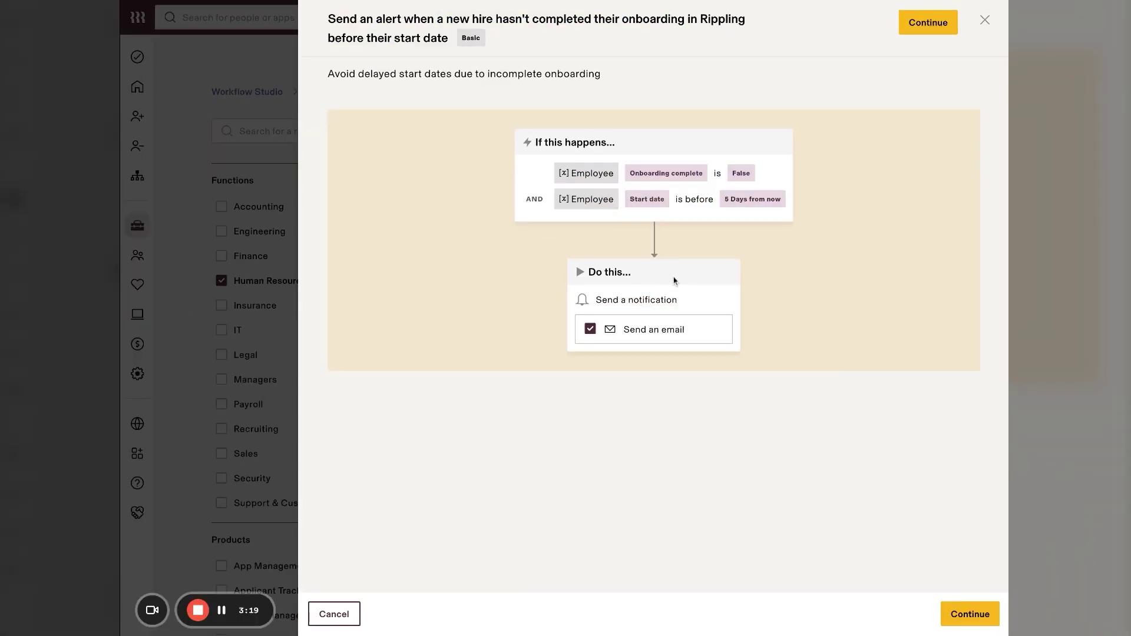
left_click(927, 26)
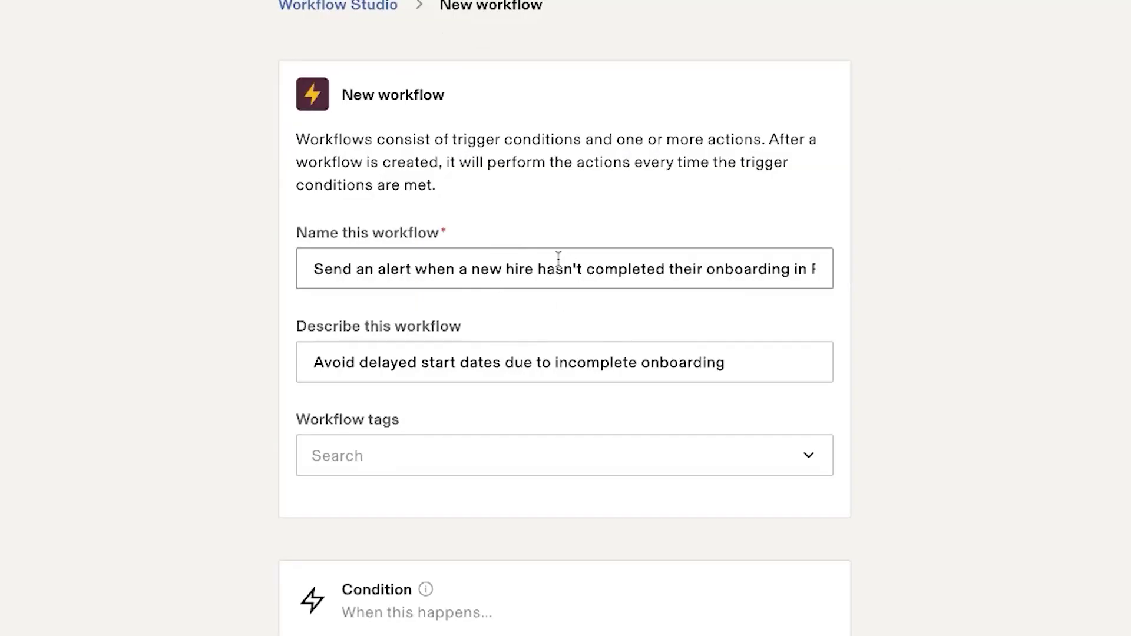
Rename the workflow to 'Onboarding paperwork not completed'
triple_click(559, 260)
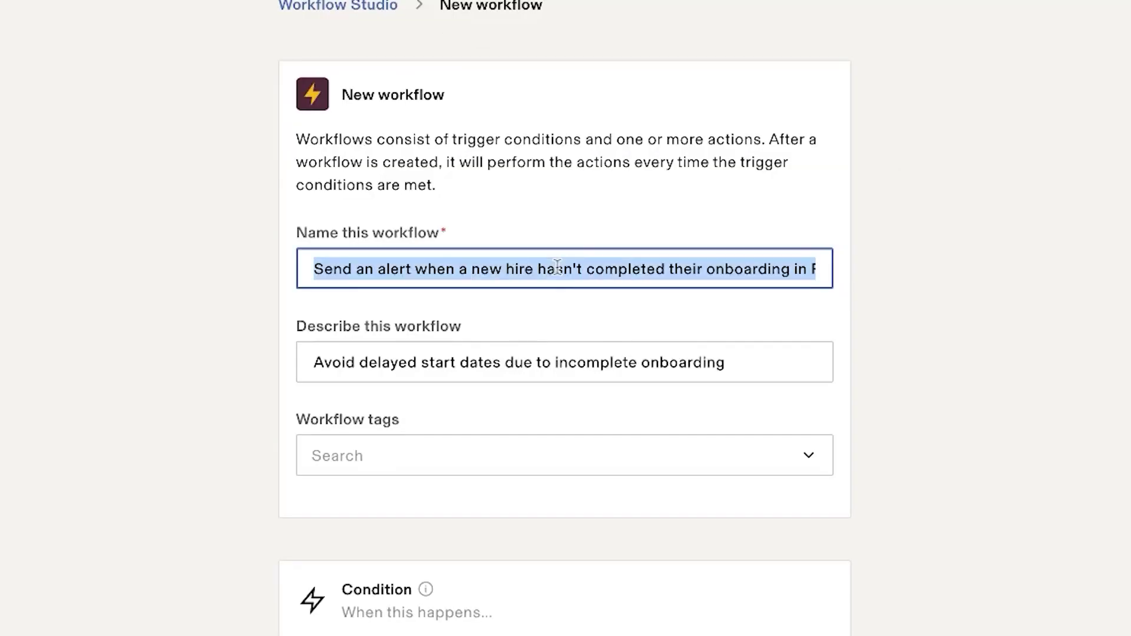
type("Onboarding paperwork not comp")
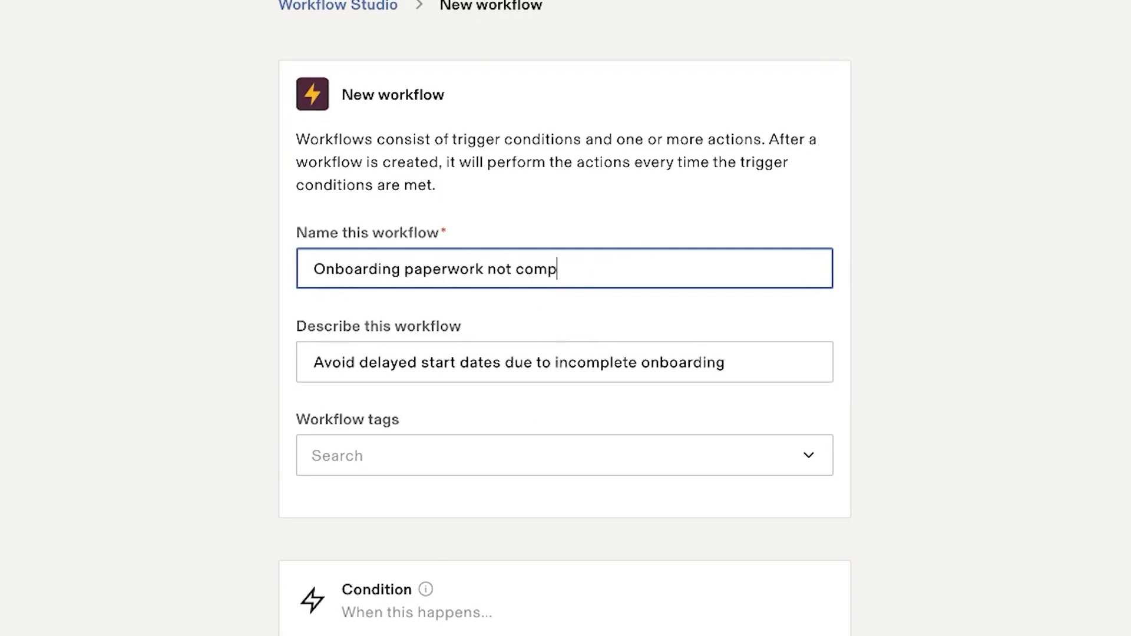
type("leted")
left_click(560, 368)
Tag the workflow as onboarding and review its prefilled conditions and actions
left_click(414, 455)
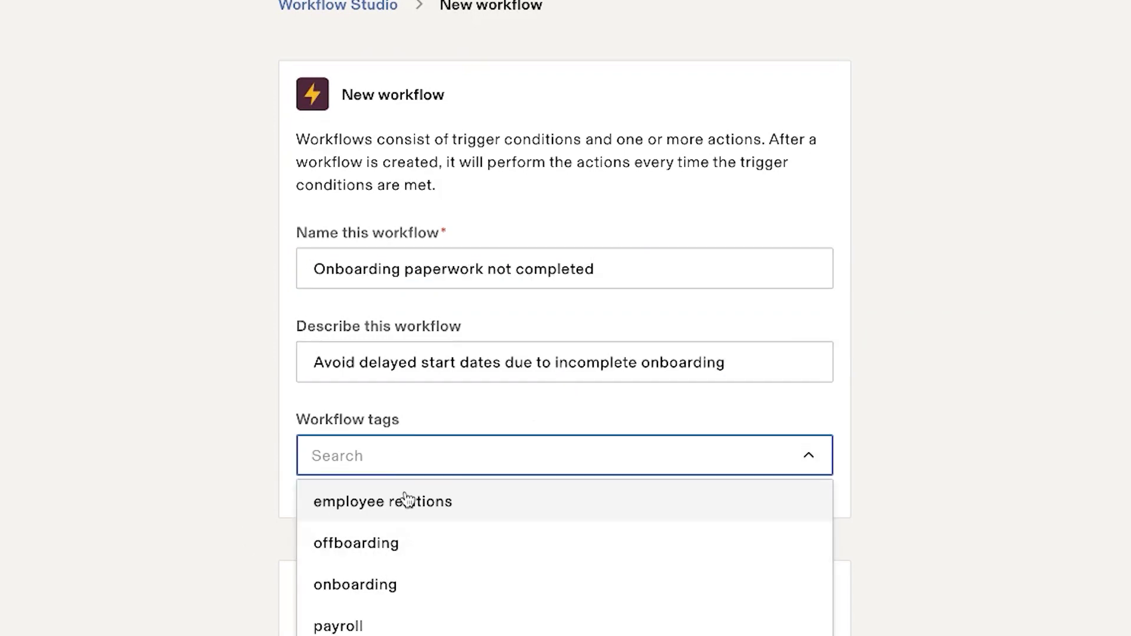
left_click(365, 583)
scroll(548, 432, "down", 3)
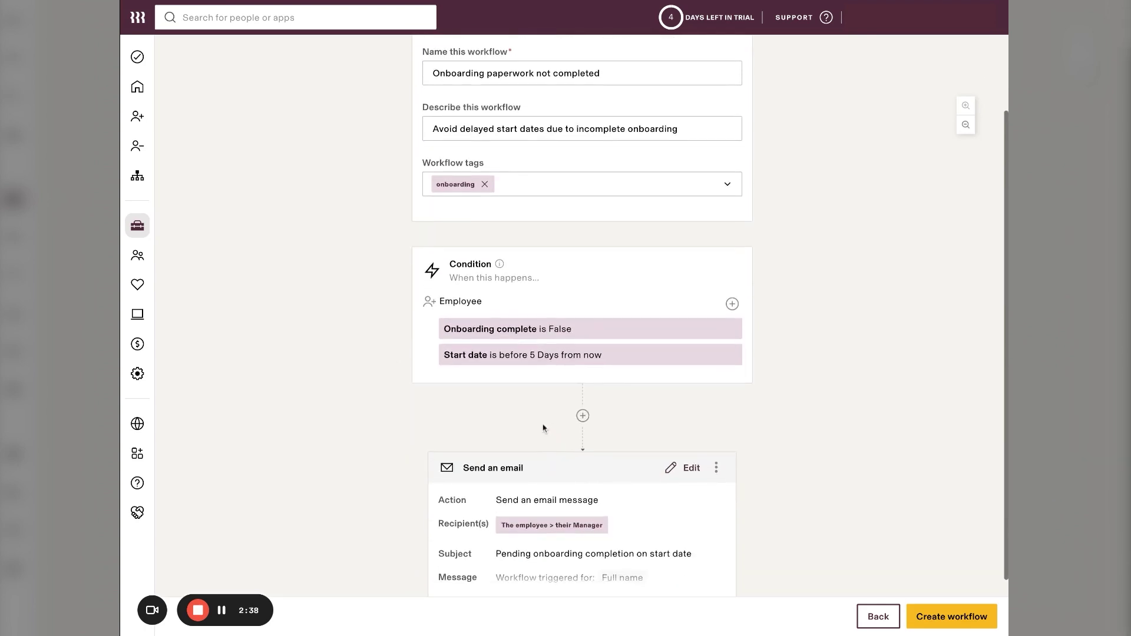
scroll(538, 326, "down", 1)
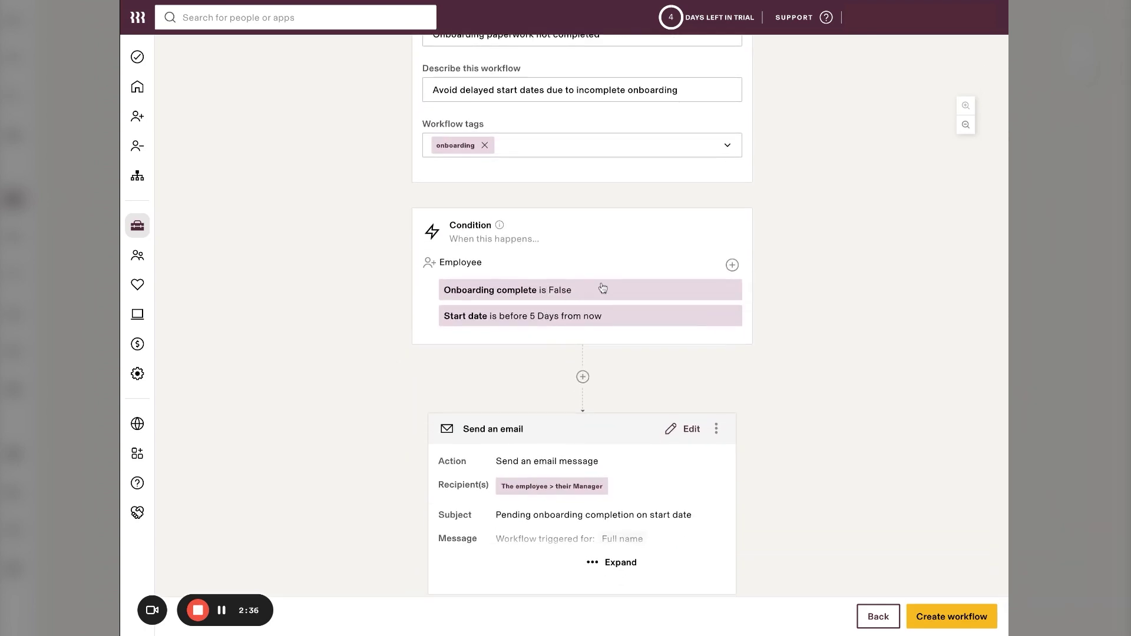
scroll(601, 284, "down", 1)
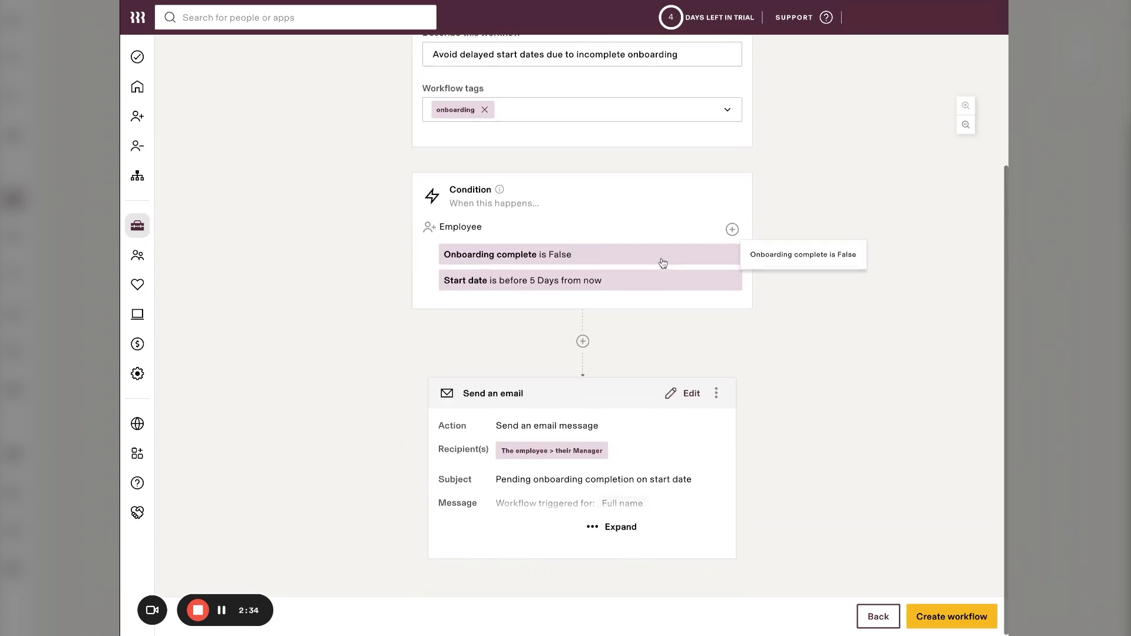
scroll(664, 257, "down", 1)
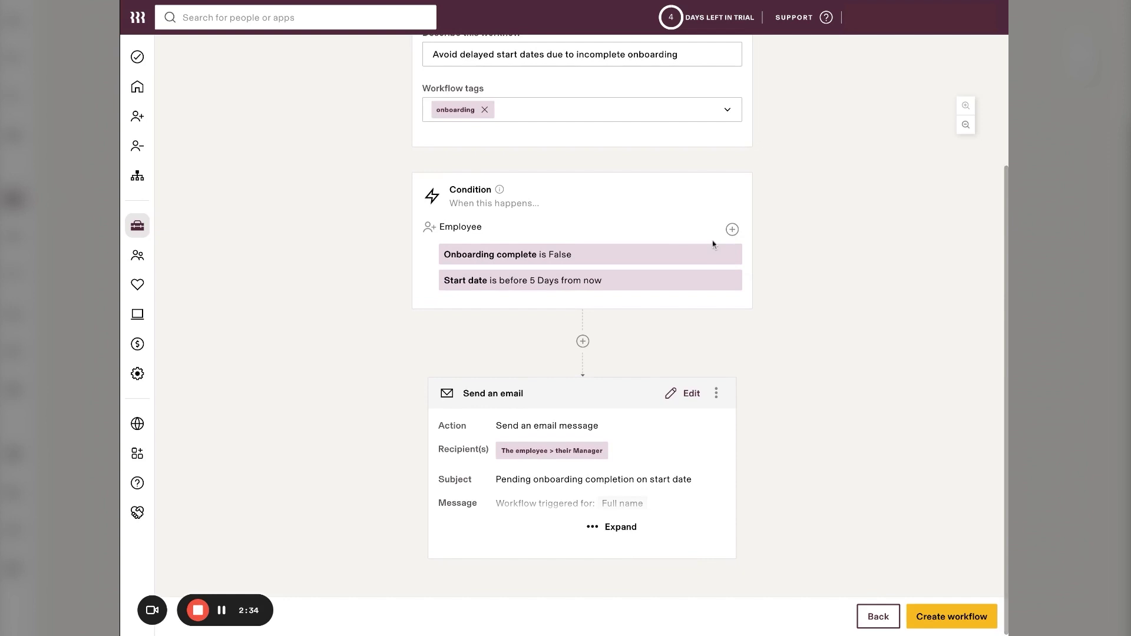
Try a Compensation 'Payment type is' condition, check its values, then discard it
left_click(732, 229)
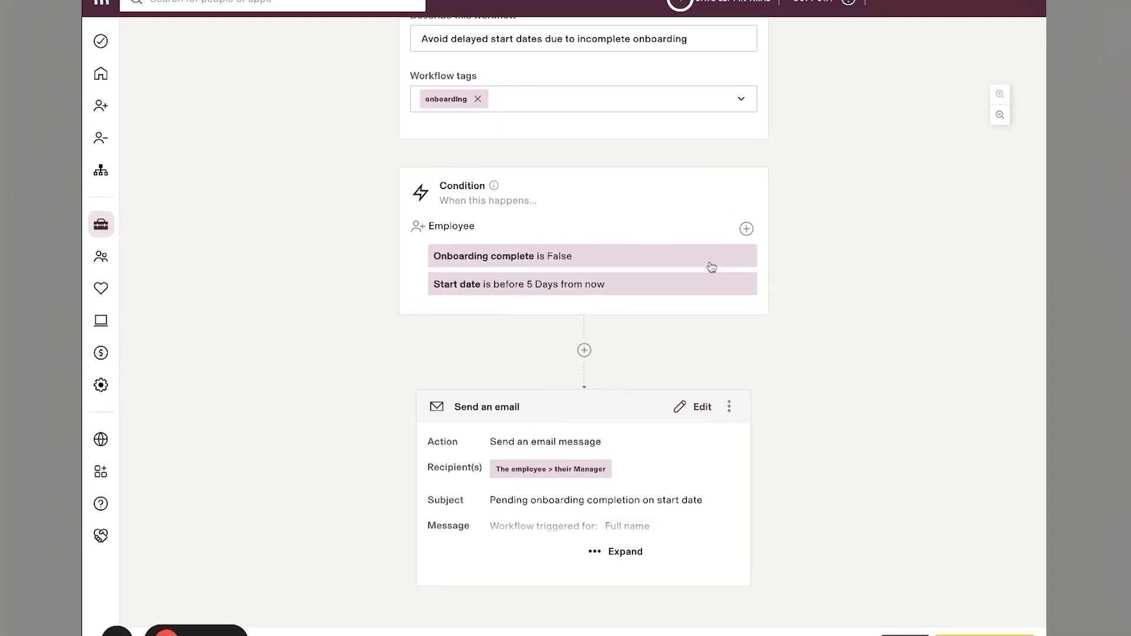
scroll(412, 254, "down", 2)
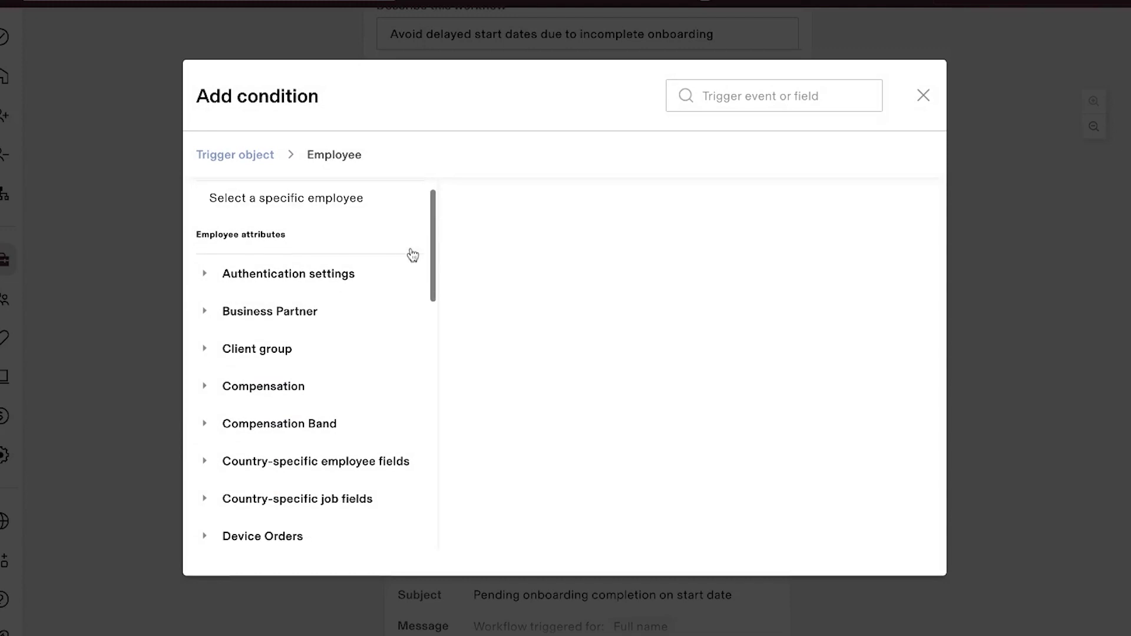
scroll(413, 254, "down", 1)
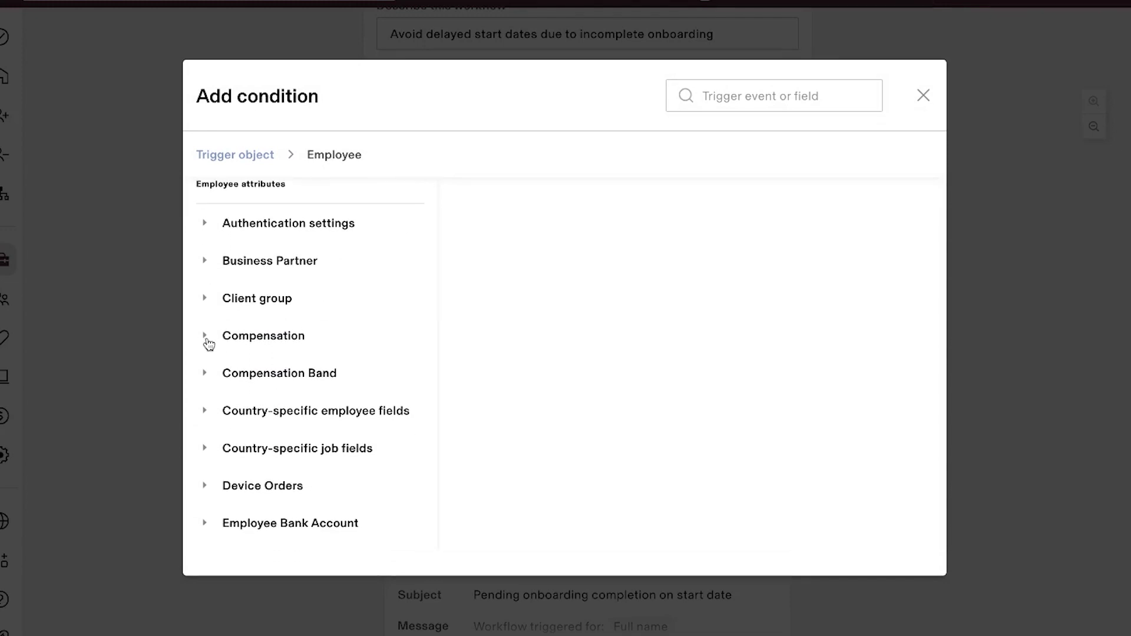
left_click(208, 352)
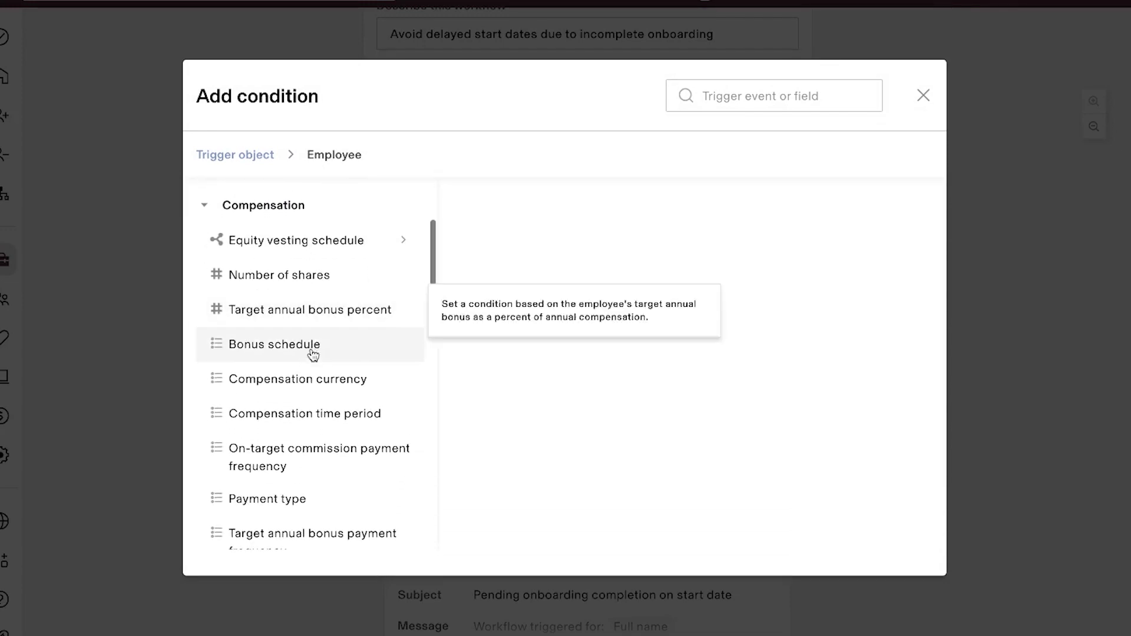
scroll(295, 362, "down", 2)
left_click(306, 433)
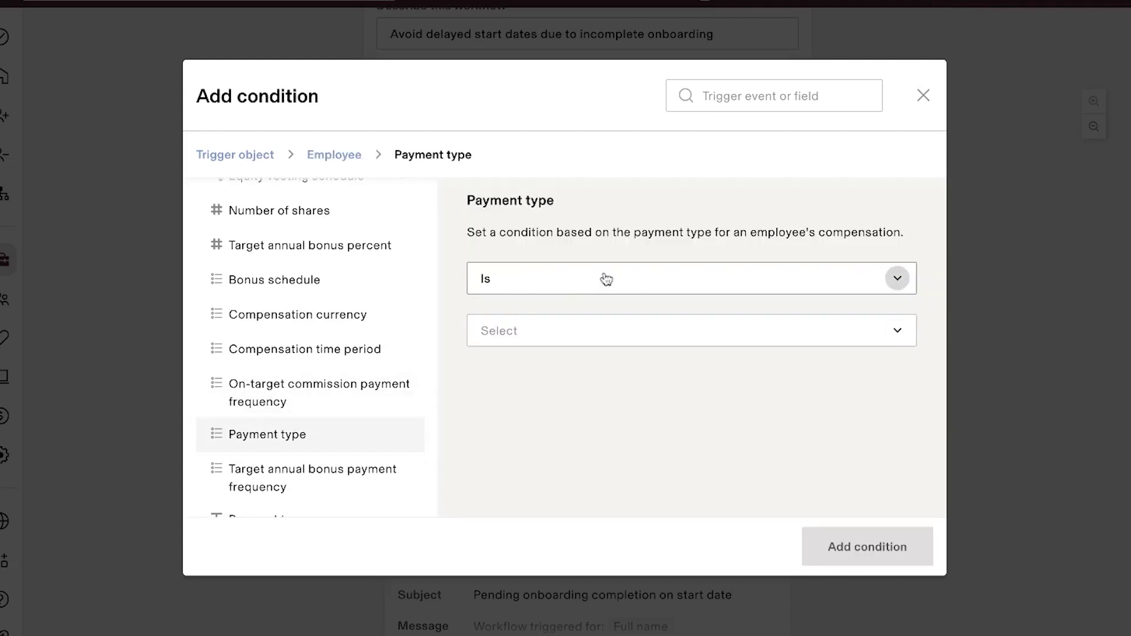
left_click(614, 292)
left_click(590, 342)
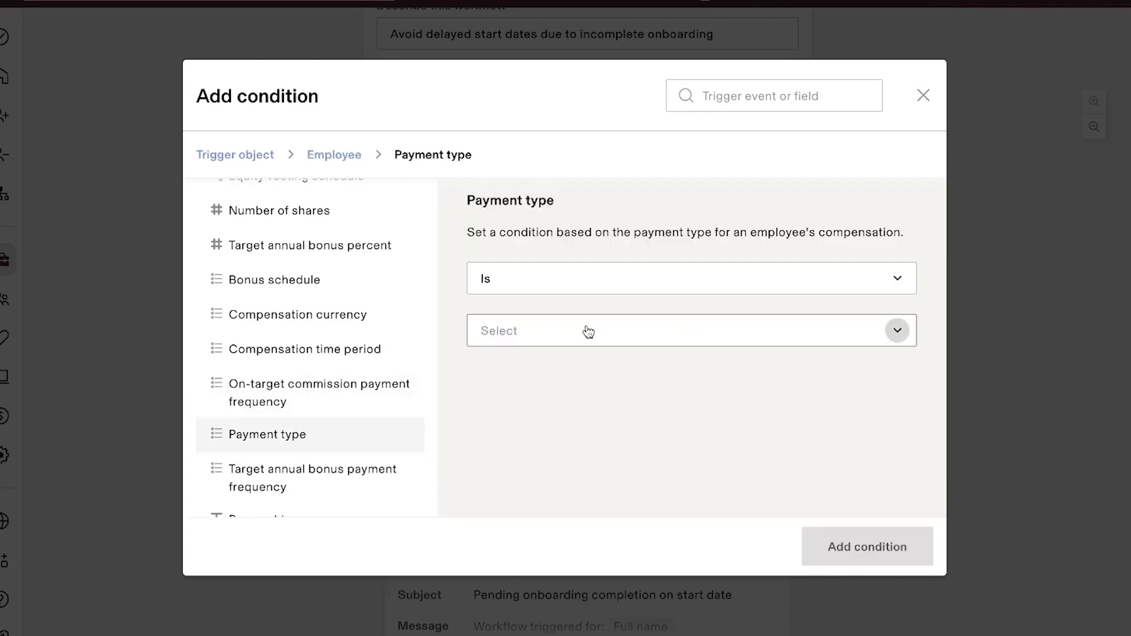
left_click(454, 383)
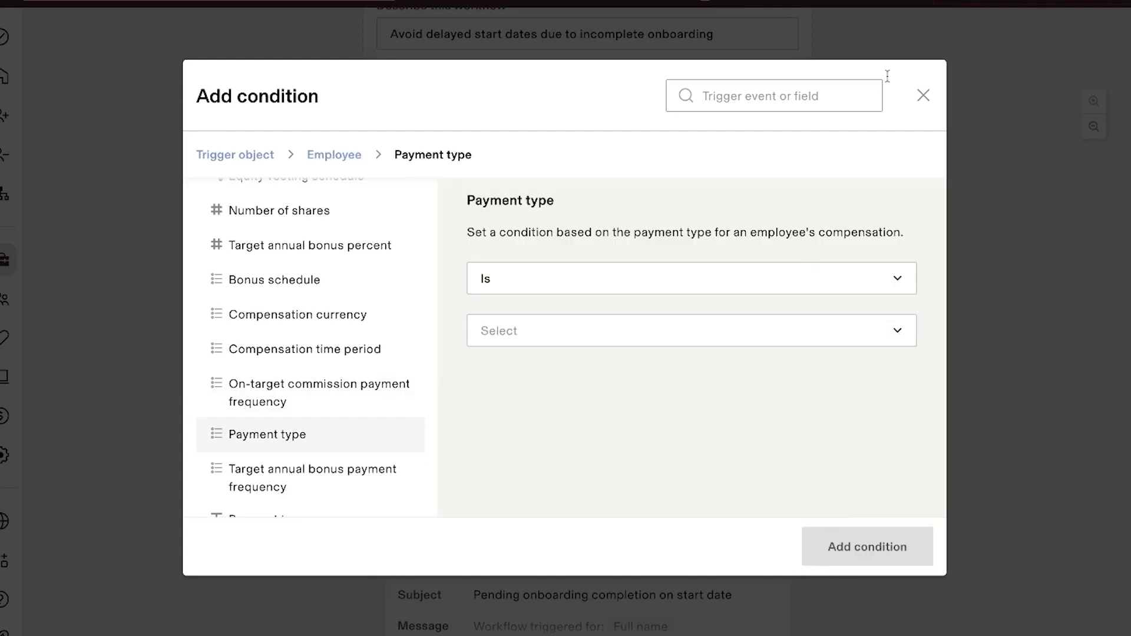
left_click(924, 95)
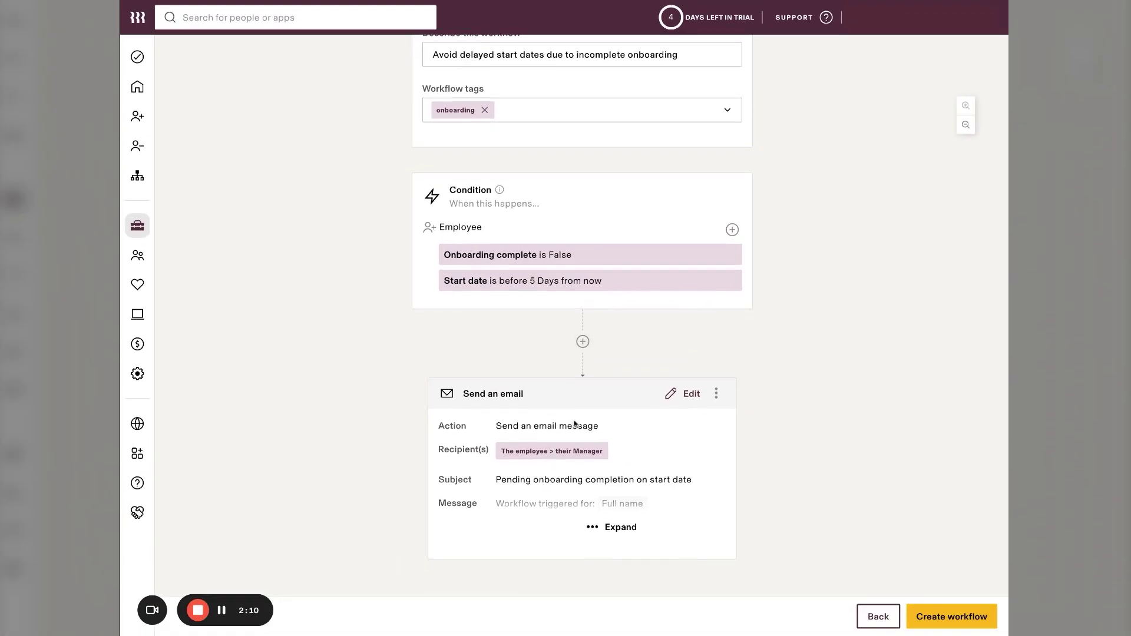
Expand the Send an email card's full message and begin a concurrent action
left_click(594, 527)
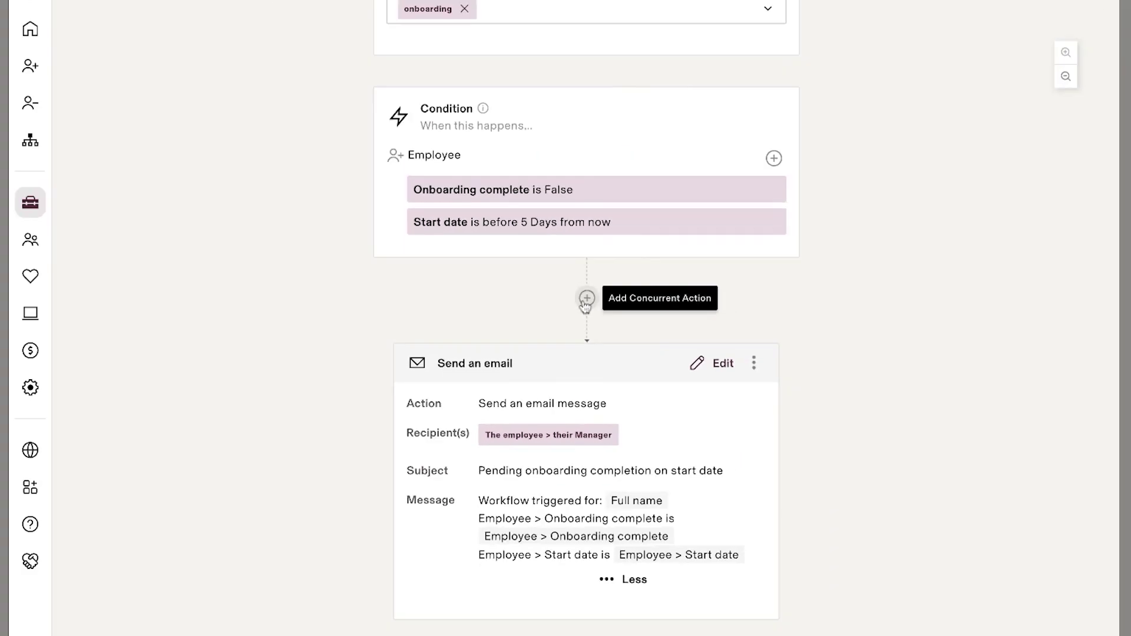
left_click(586, 301)
Choose Assign a task as the concurrent action
scroll(529, 209, "down", 2)
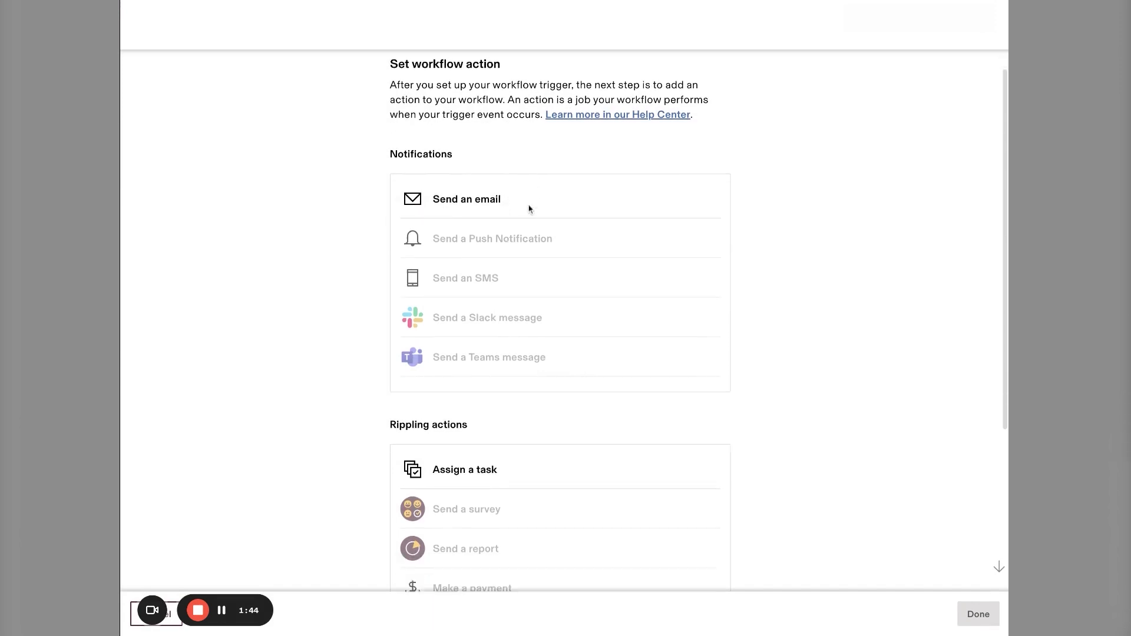
scroll(528, 209, "down", 2)
scroll(518, 222, "down", 3)
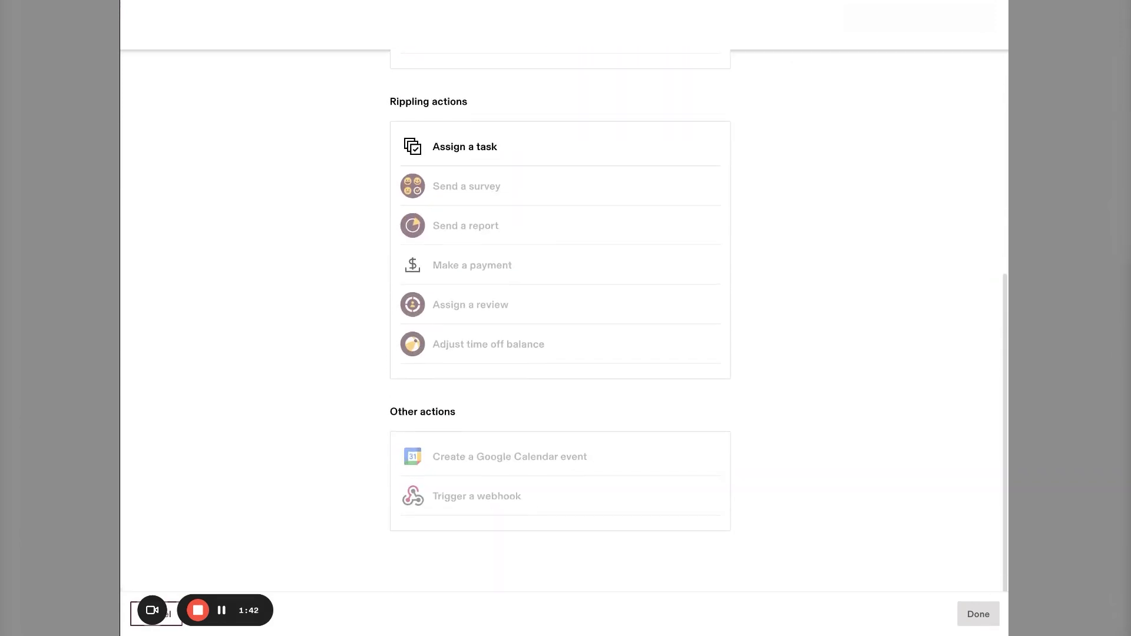
scroll(518, 222, "up", 1)
scroll(517, 211, "up", 5)
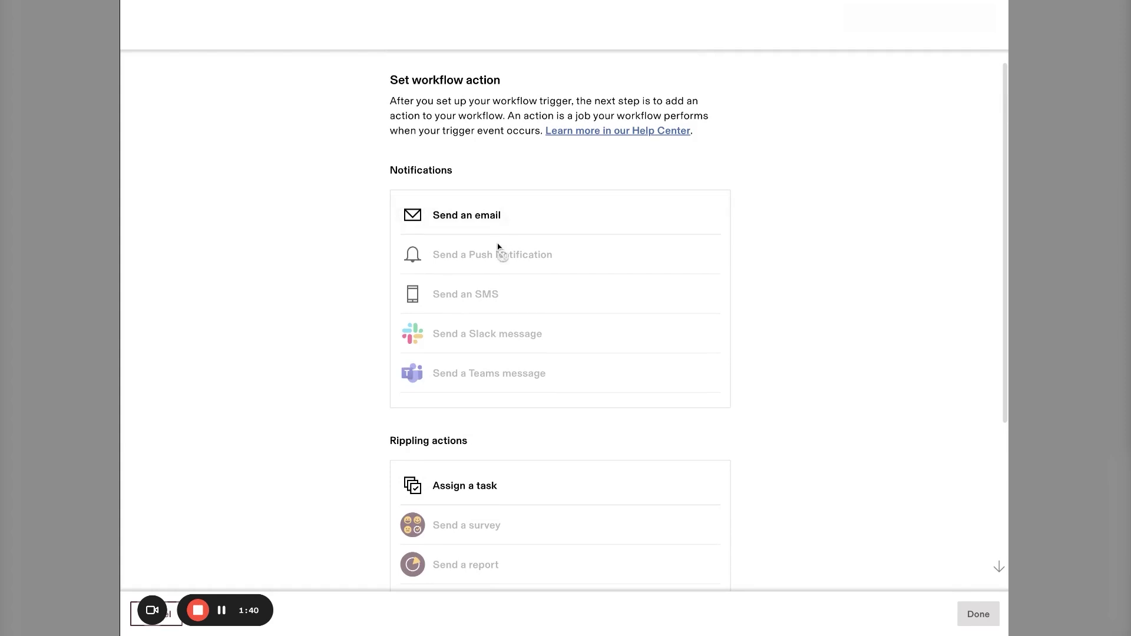
scroll(498, 250, "down", 2)
scroll(483, 259, "down", 2)
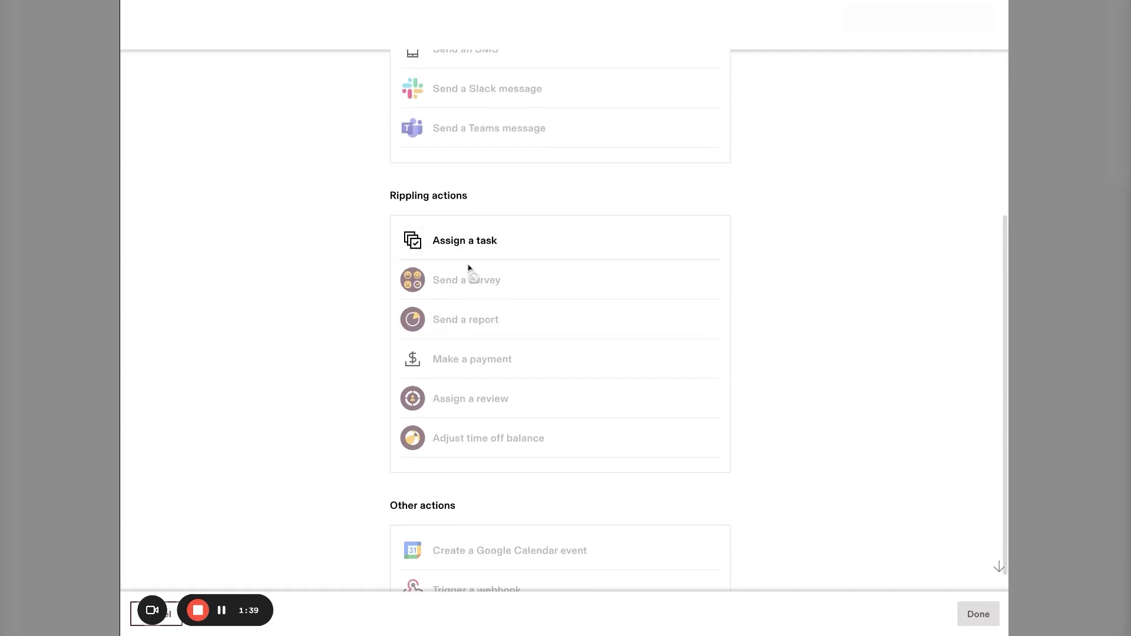
left_click(470, 240)
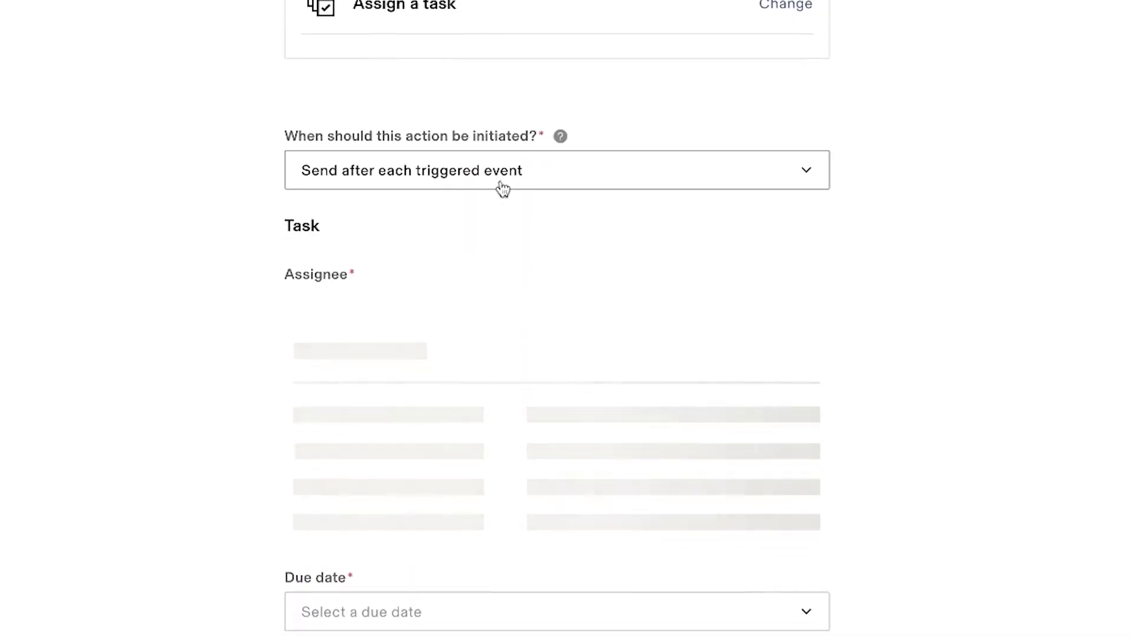
Assign the task to the employee's manager, due 2 days after the alert
scroll(444, 214, "down", 3)
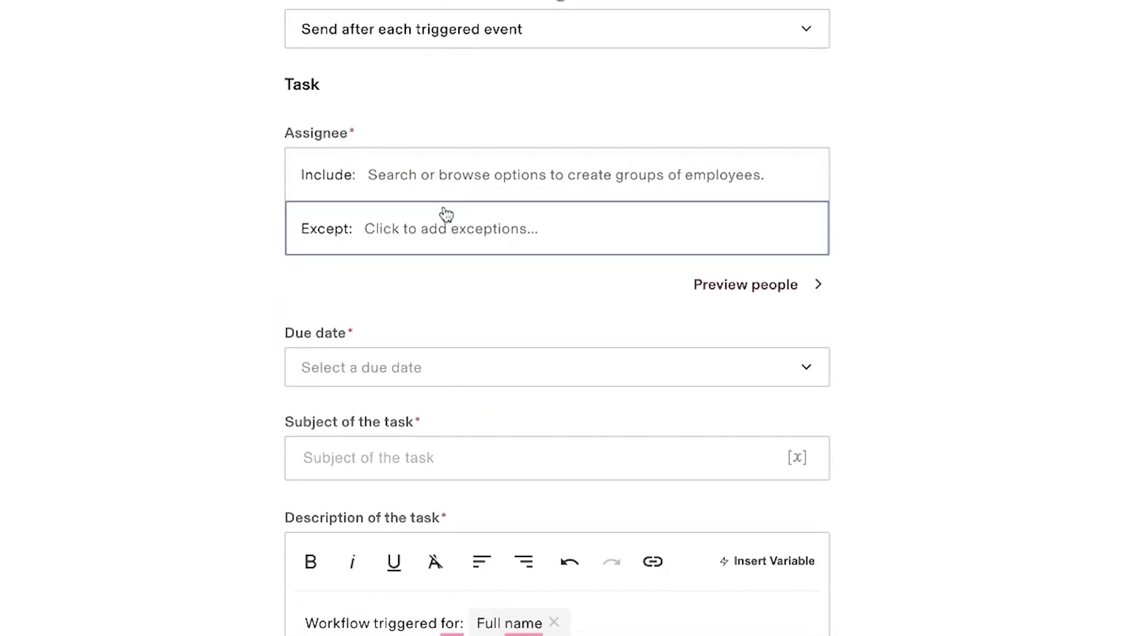
left_click(435, 174)
left_click(465, 304)
left_click(415, 236)
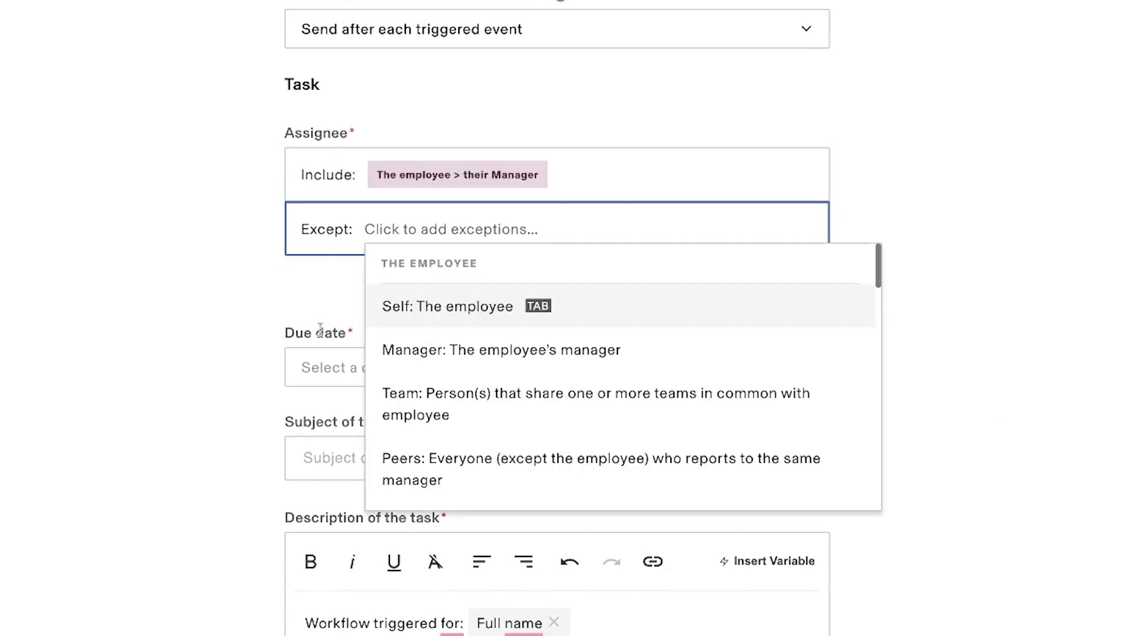
left_click(320, 330)
scroll(156, 402, "down", 1)
left_click(351, 317)
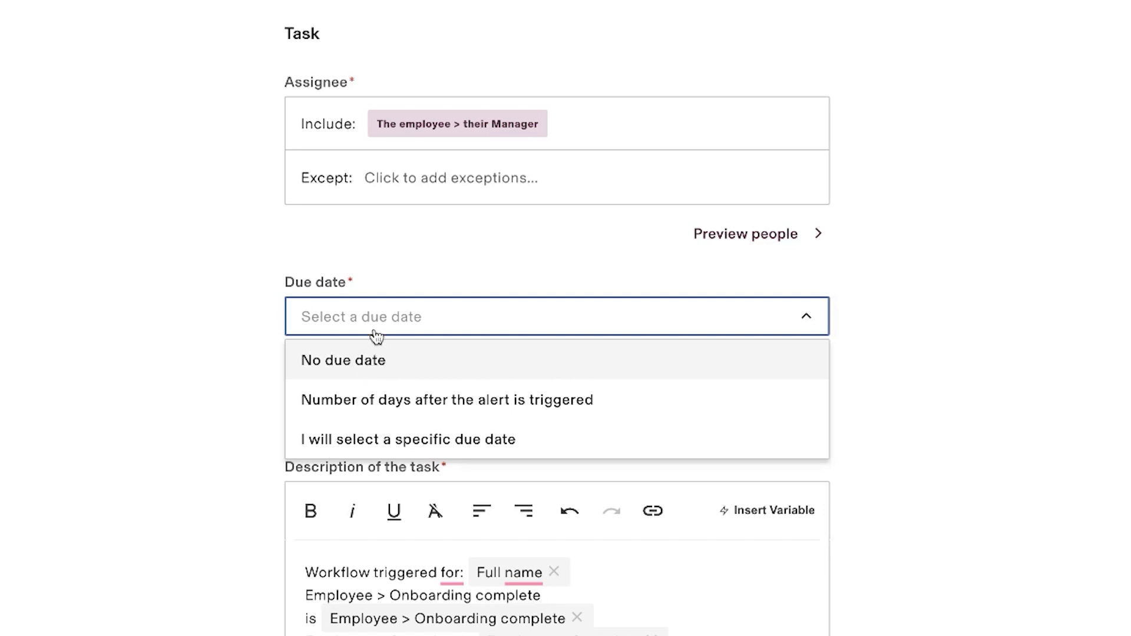
left_click(393, 407)
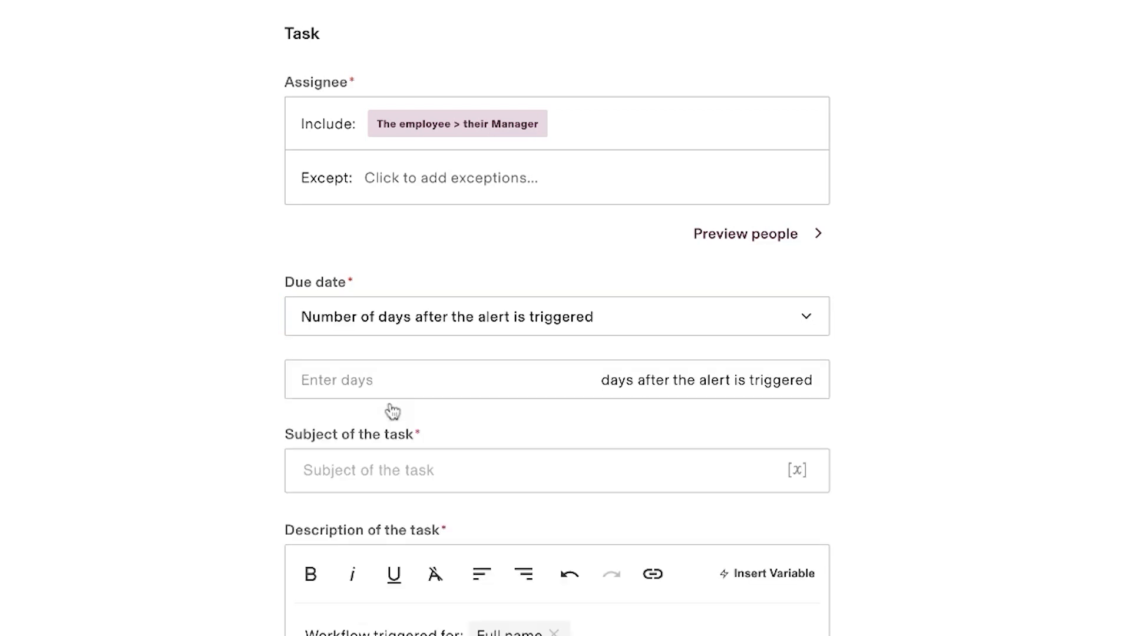
left_click(434, 378)
type("2")
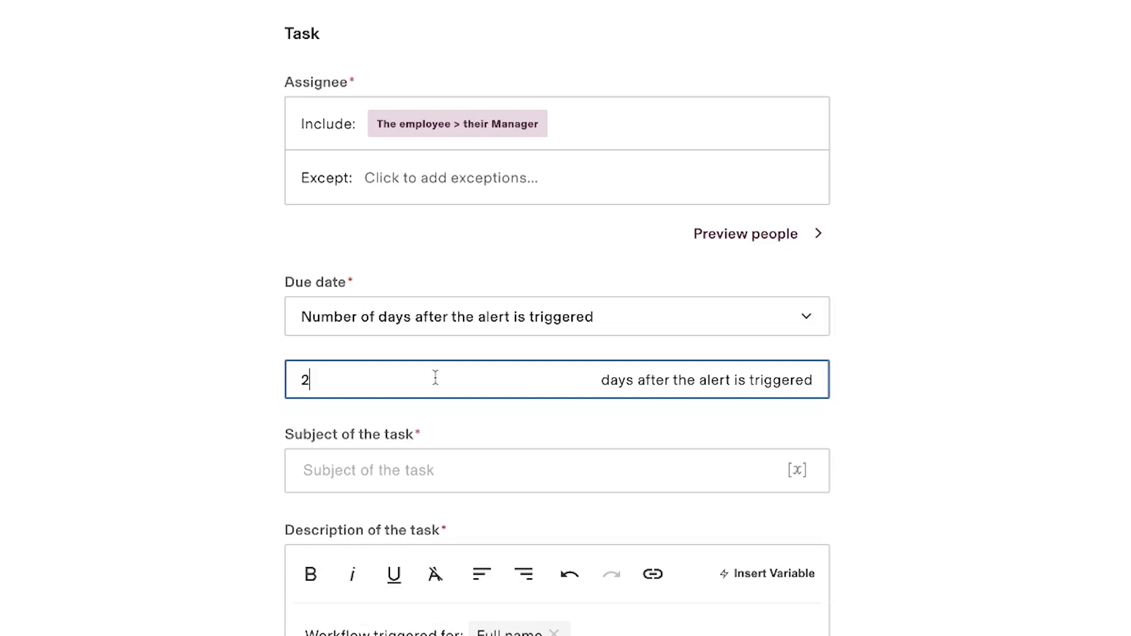
left_click(221, 482)
Give the task subject 'Talk with the new employee' and a paperwork-reminder description
scroll(573, 439, "down", 1)
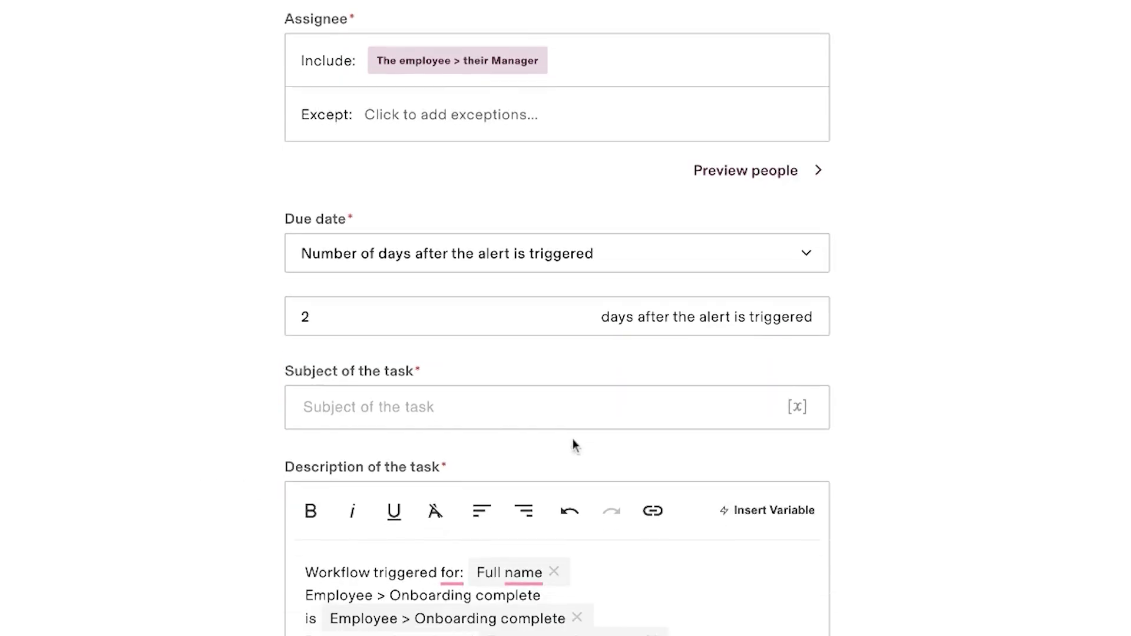
left_click(421, 411)
type("Tal")
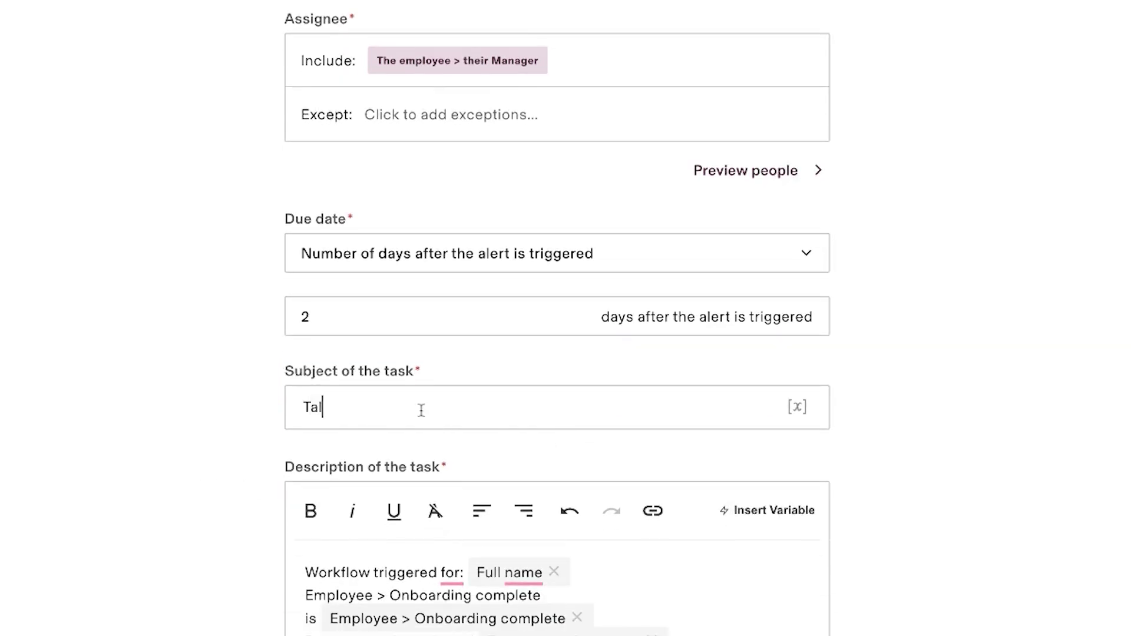
type("k with the employee")
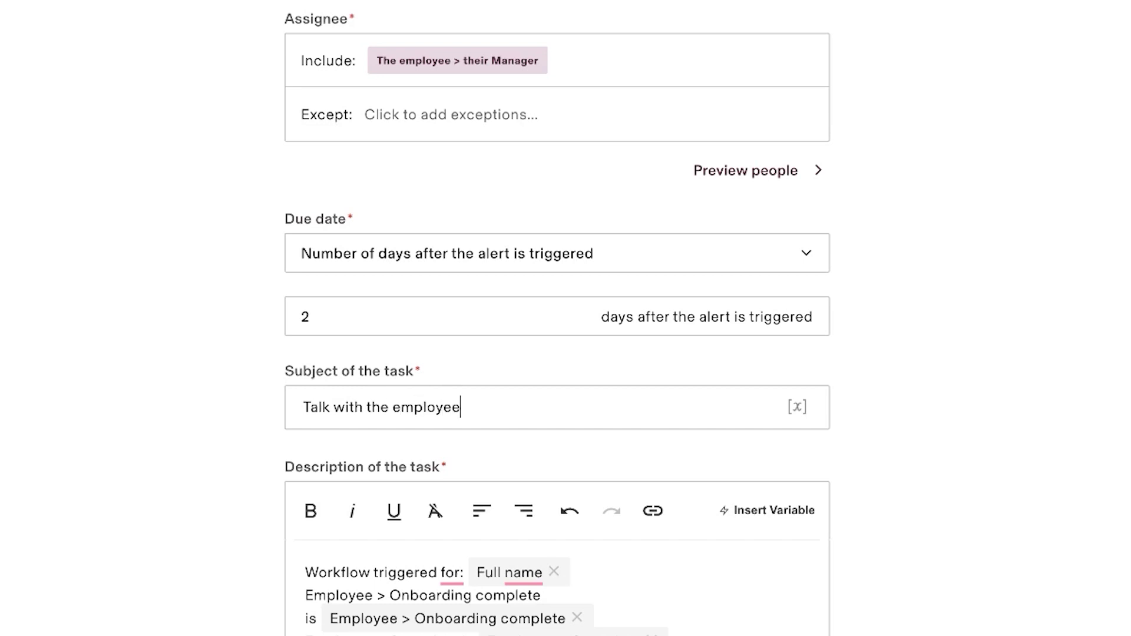
key("BackSpace")
key("BackSpace")
key("BackSpace")
key("BackSpace")
key("BackSpace")
key("BackSpace")
key("BackSpace")
key("BackSpace")
type("ne")
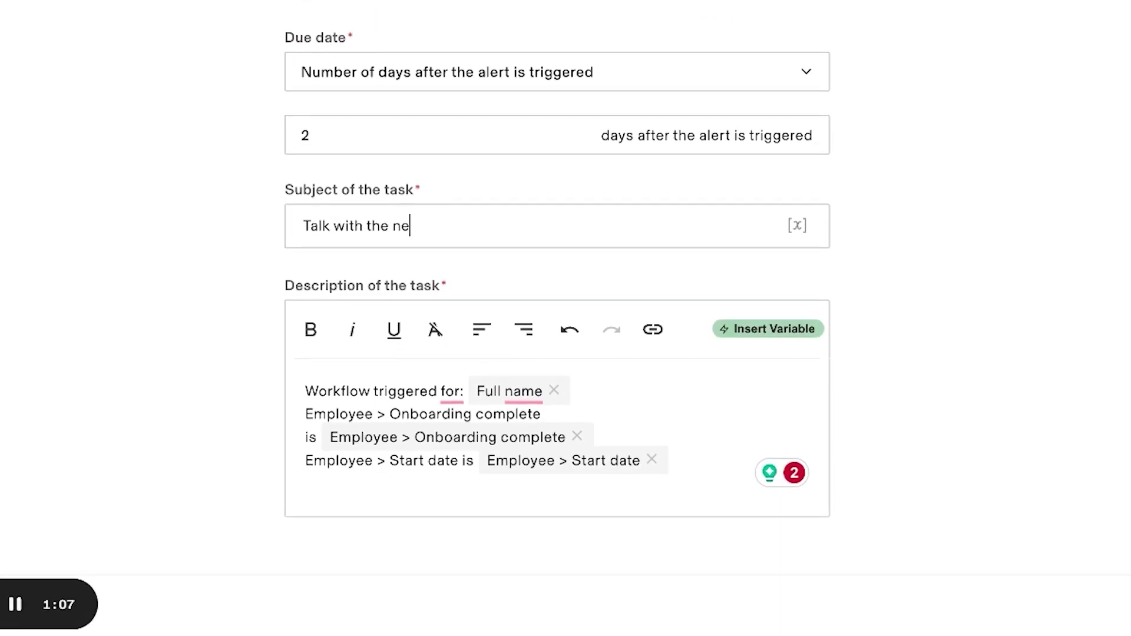
type("w employee")
key("Tab")
type("T")
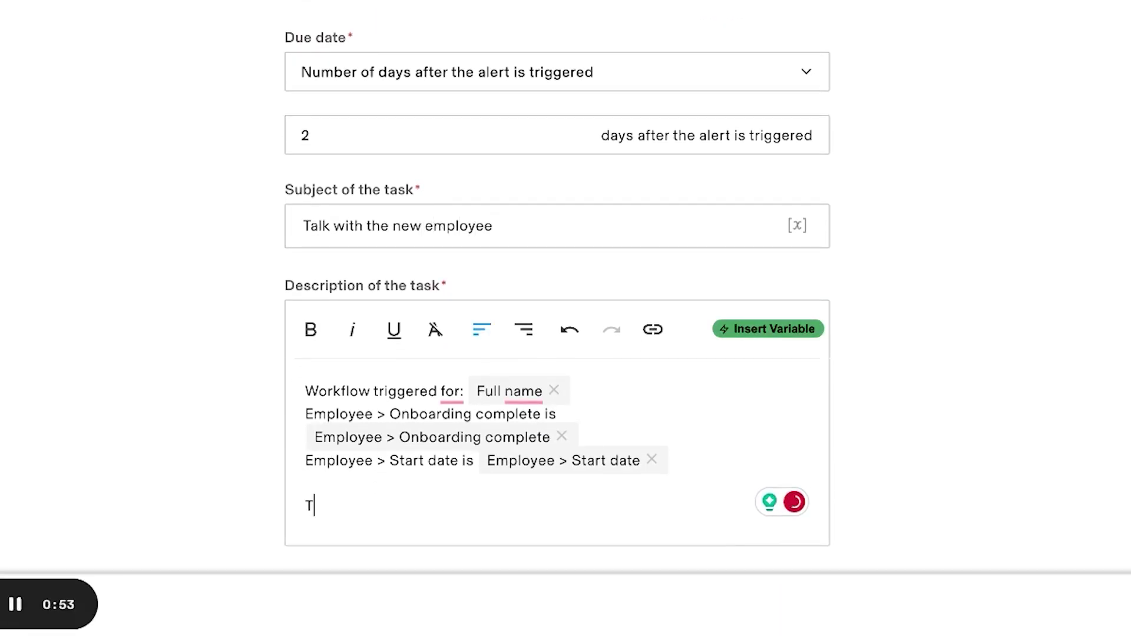
type("h")
key("BackSpace")
type("alk with the employee t")
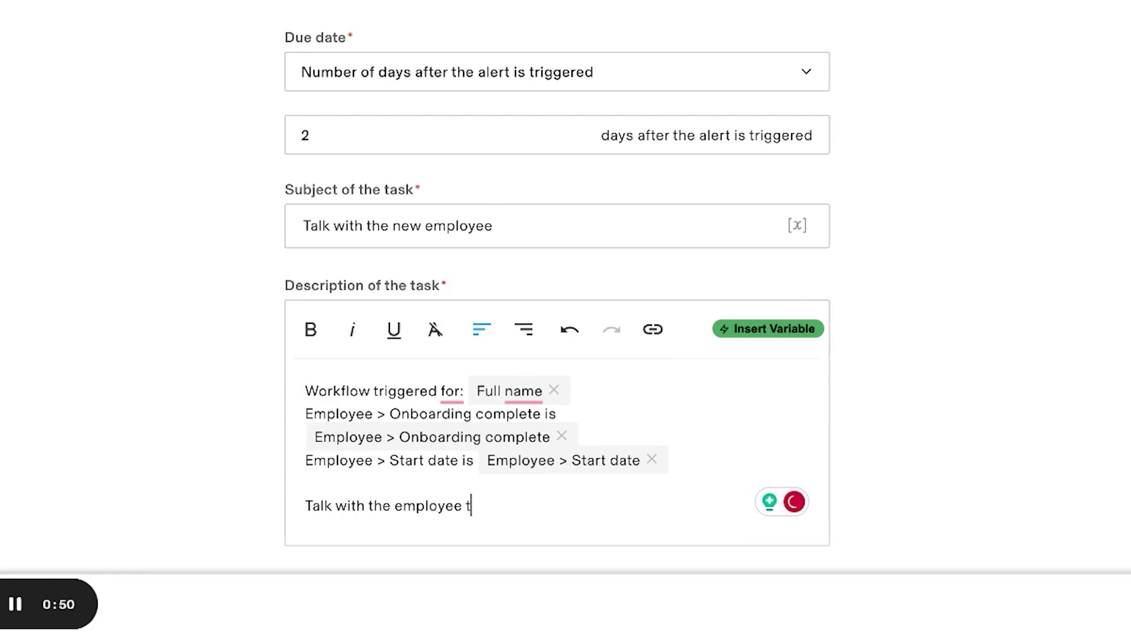
type("hat")
key("BackSpace")
key("BackSpace")
key("BackSpace")
left_click_drag(556, 505, 295, 508)
type("Remind the employee to")
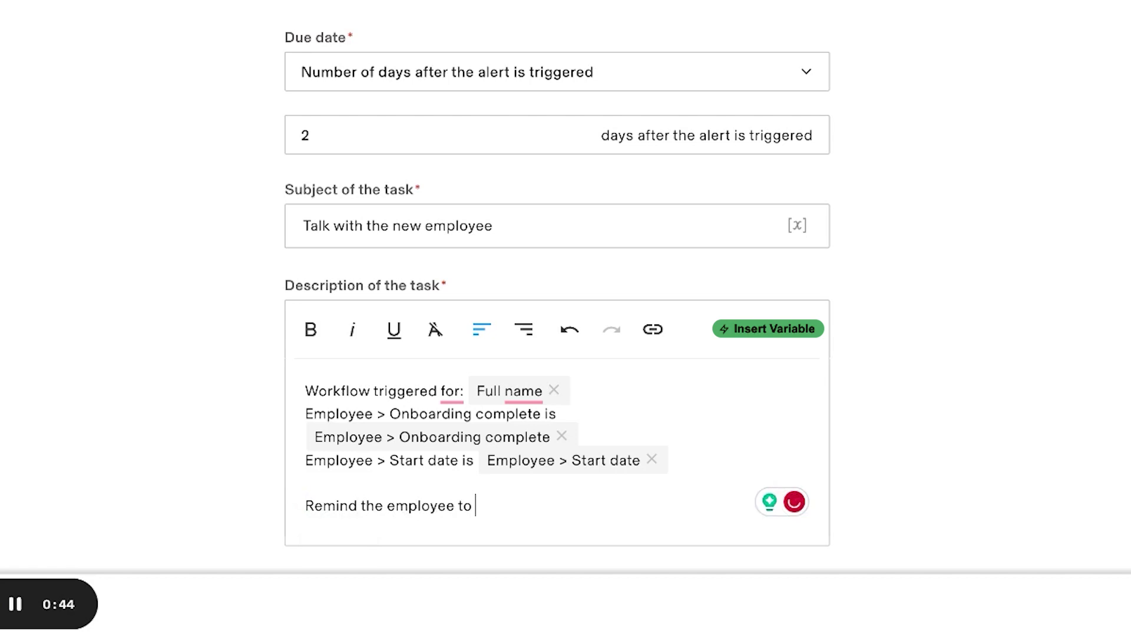
type(" complete their new hire")
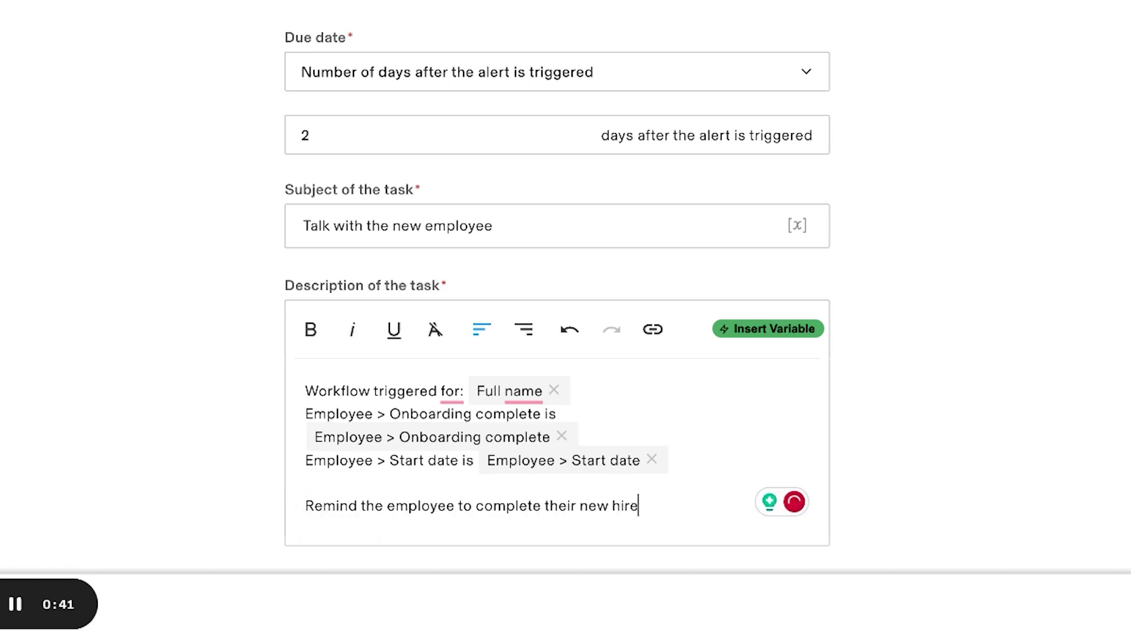
type("paperwork")
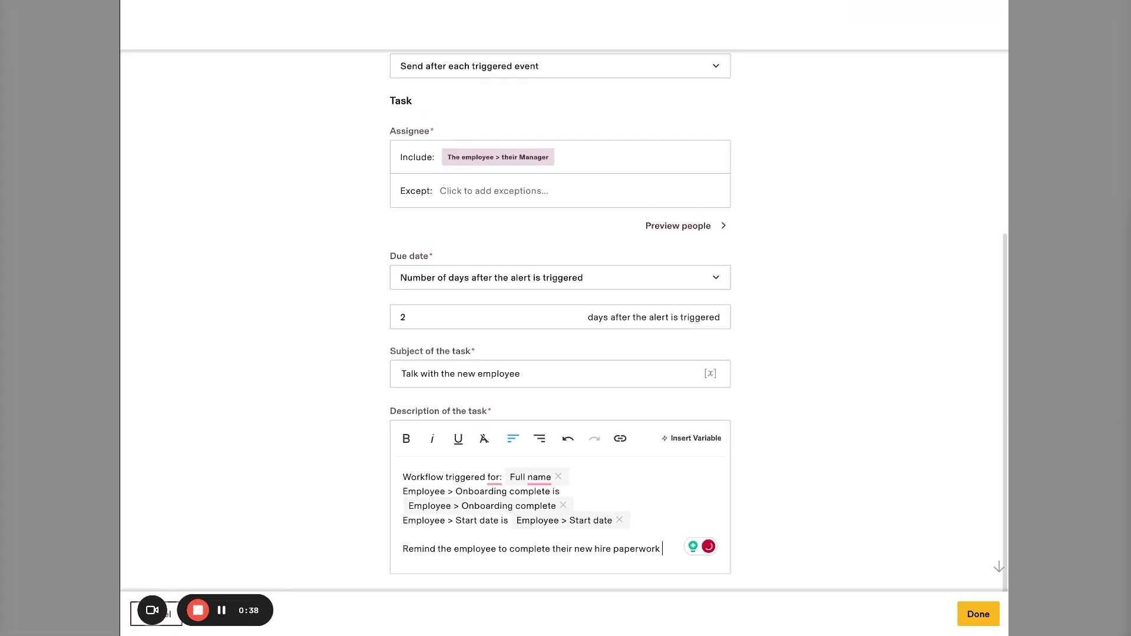
type("to-face.")
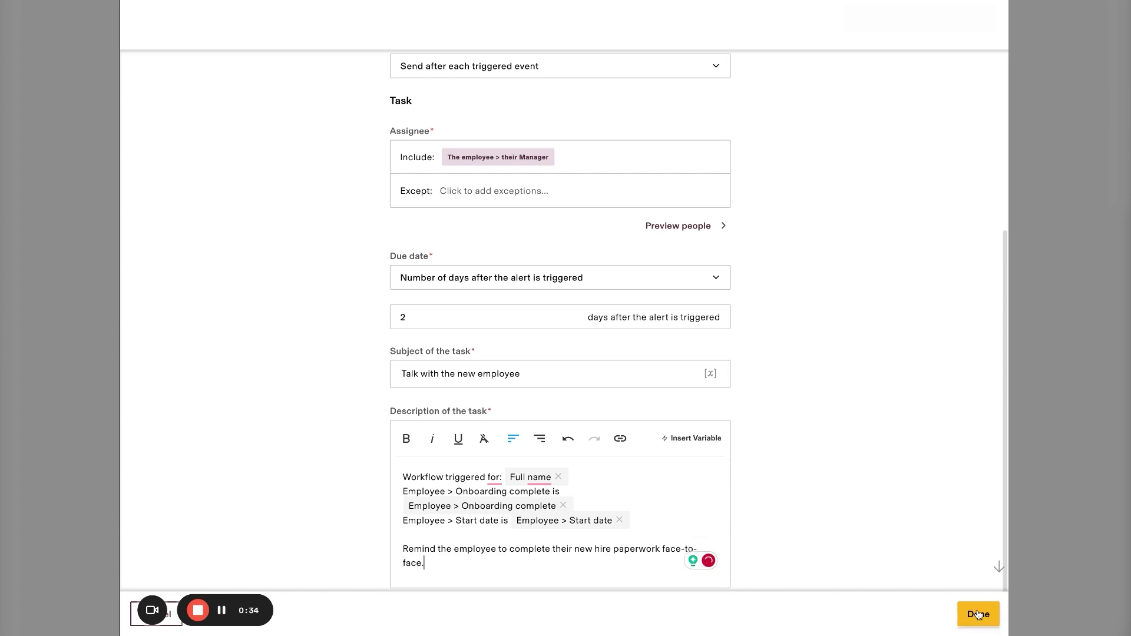
left_click(978, 614)
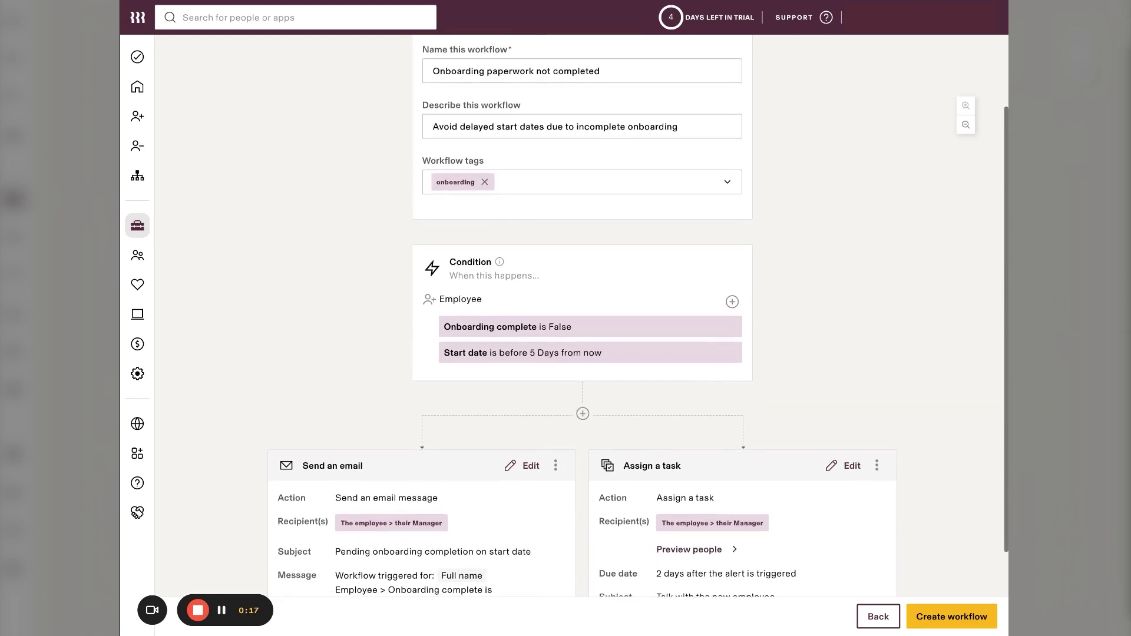
Create the 'Onboarding paperwork not completed' workflow with its email and task actions
left_click(952, 617)
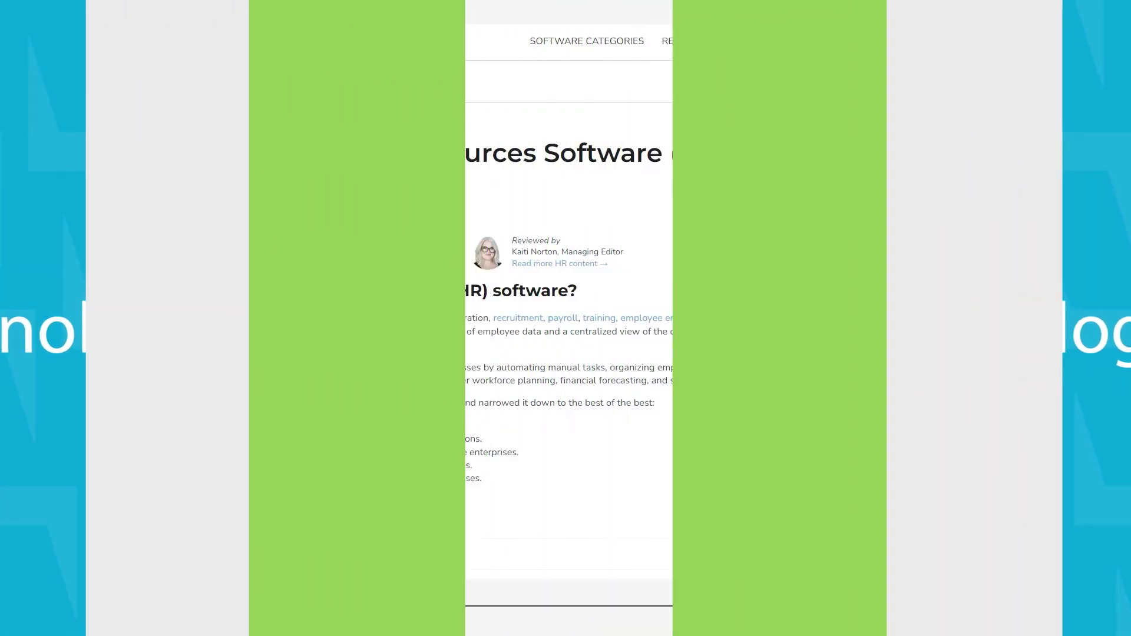
Scroll the TechnologyAdvice article past Rippling's review to the SAP SuccessFactors card
scroll(566, 318, "down", 1)
scroll(566, 319, "down", 4)
scroll(566, 319, "down", 4)
scroll(566, 318, "down", 4)
scroll(566, 318, "down", 4)
scroll(566, 319, "down", 4)
scroll(566, 318, "down", 4)
scroll(565, 318, "down", 4)
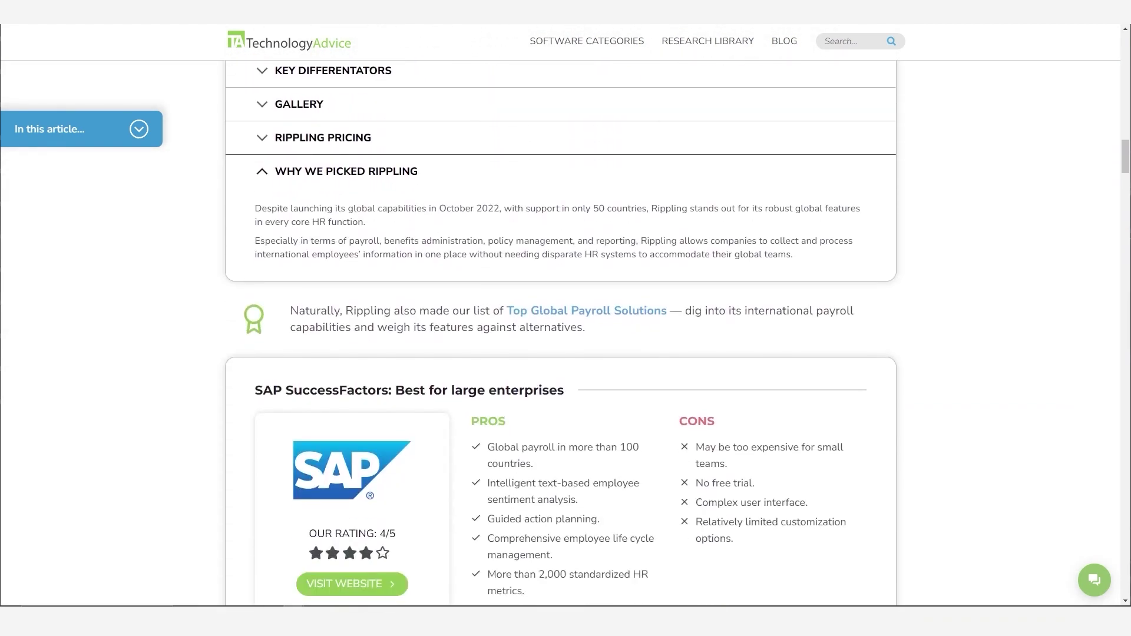